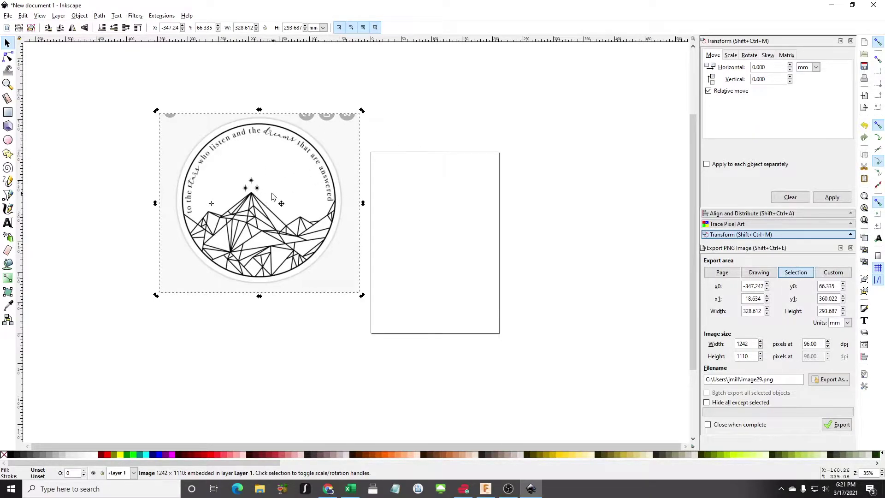
# - Start Trace Bitmap on the selected circular mountain image, turn on live preview and maximize the dialog
pyautogui.click(99, 16)
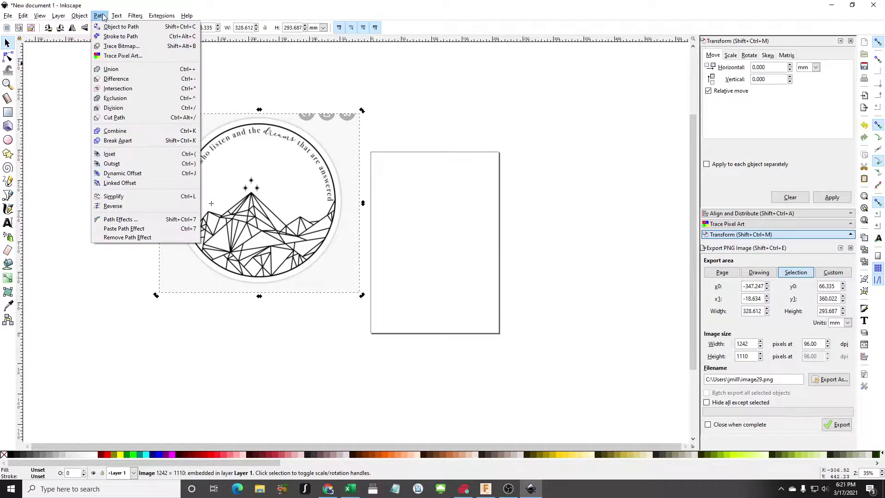
pyautogui.click(128, 50)
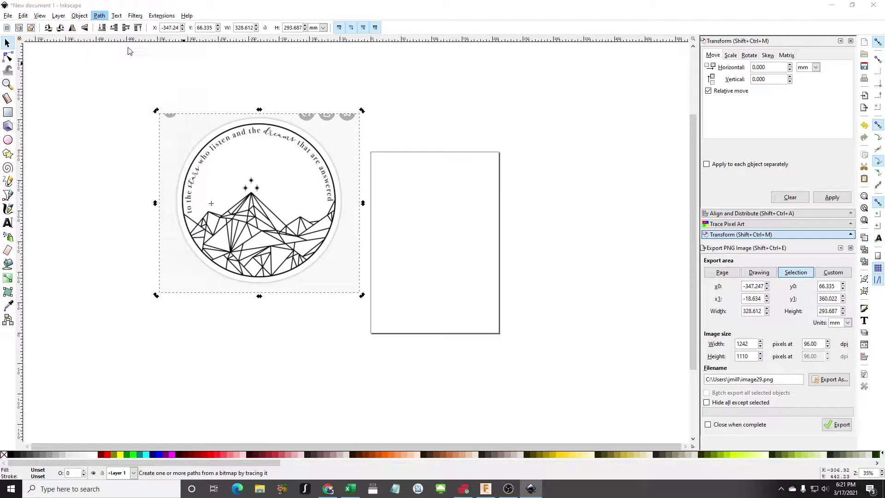
pyautogui.click(210, 261)
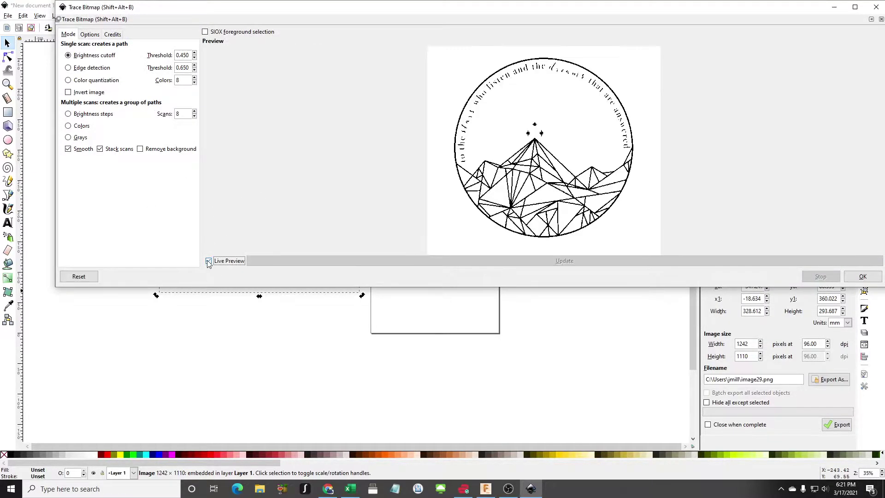
pyautogui.click(855, 7)
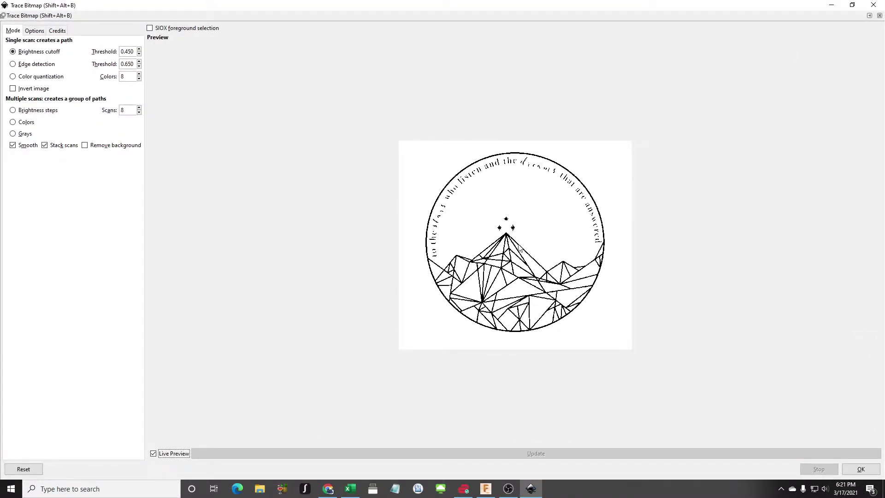
# - Set the single-scan brightness cutoff threshold to 0.880, judging line and lettering quality in the preview
pyautogui.click(139, 49)
pyautogui.click(139, 50)
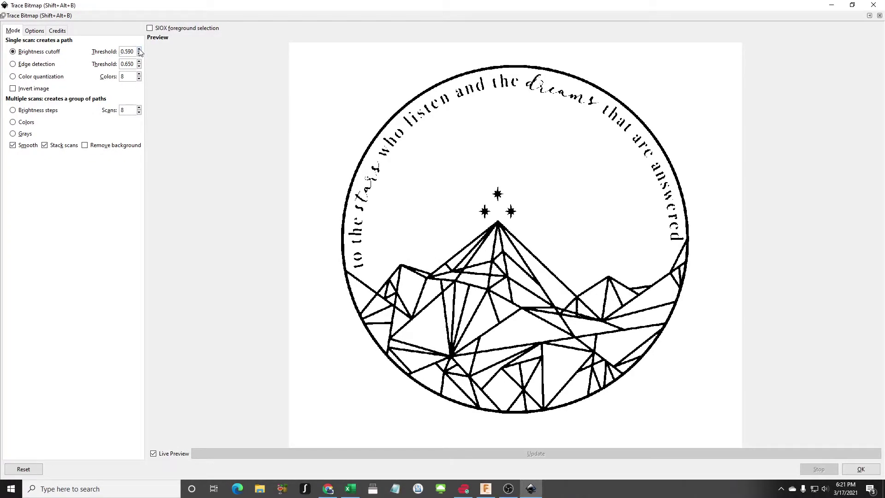
pyautogui.click(139, 49)
pyautogui.click(140, 49)
pyautogui.click(139, 49)
pyautogui.click(140, 49)
pyautogui.click(140, 49)
pyautogui.click(139, 49)
pyautogui.click(139, 49)
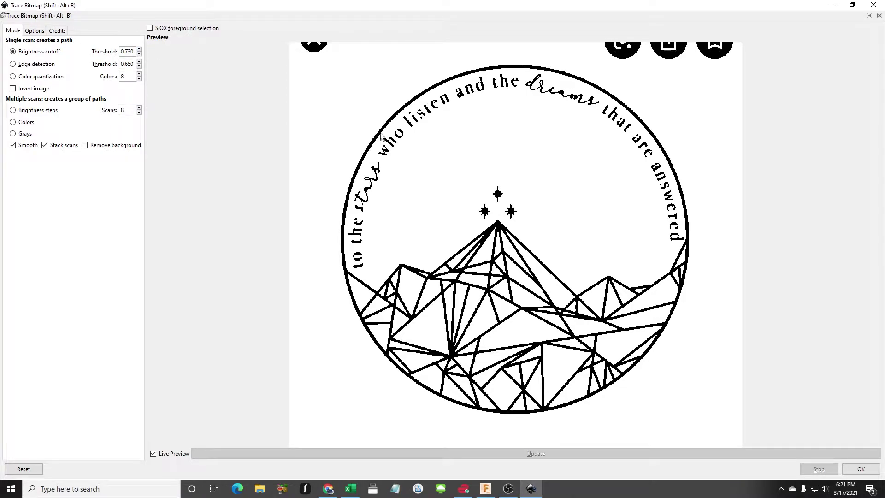
pyautogui.doubleClick(139, 49)
pyautogui.click(139, 49)
pyautogui.doubleClick(139, 50)
pyautogui.click(139, 49)
pyautogui.doubleClick(139, 50)
pyautogui.click(139, 49)
pyautogui.doubleClick(139, 49)
pyautogui.click(140, 49)
pyautogui.doubleClick(140, 50)
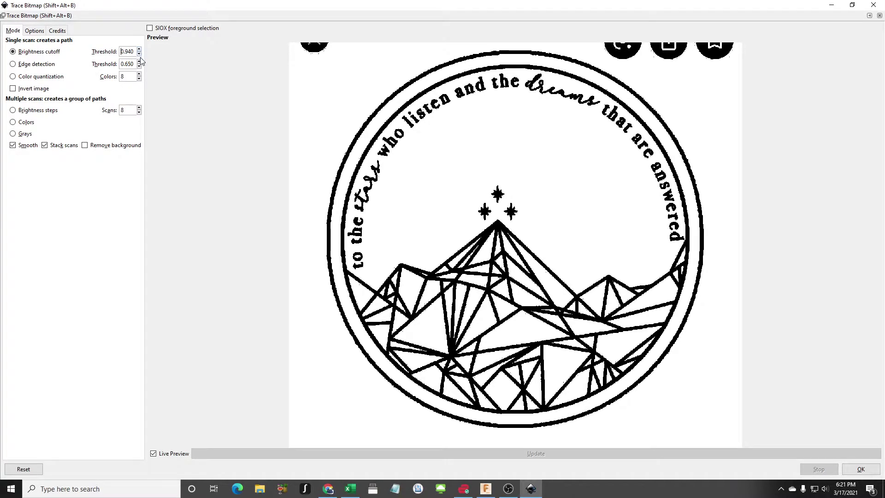
pyautogui.doubleClick(139, 54)
pyautogui.doubleClick(140, 54)
pyautogui.click(139, 54)
pyautogui.click(139, 54)
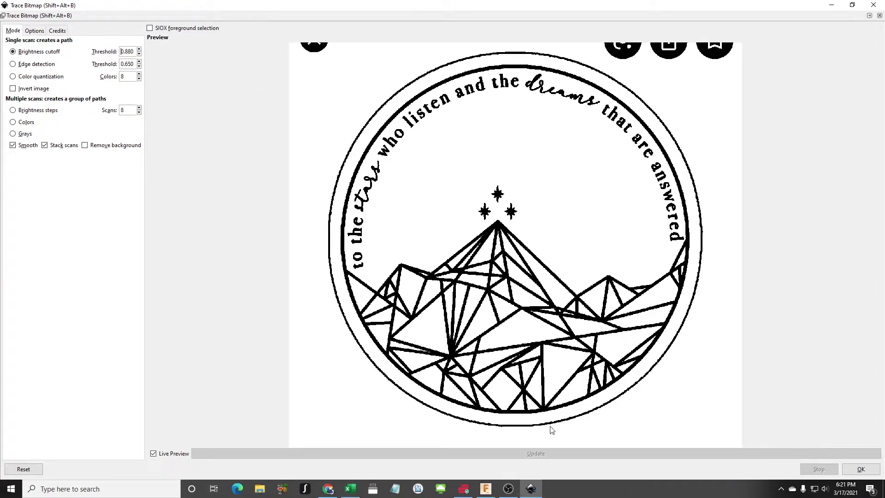
# - Trace the bitmap into a path, close the dialog, and move the original image off the trace onto the page area
pyautogui.click(858, 469)
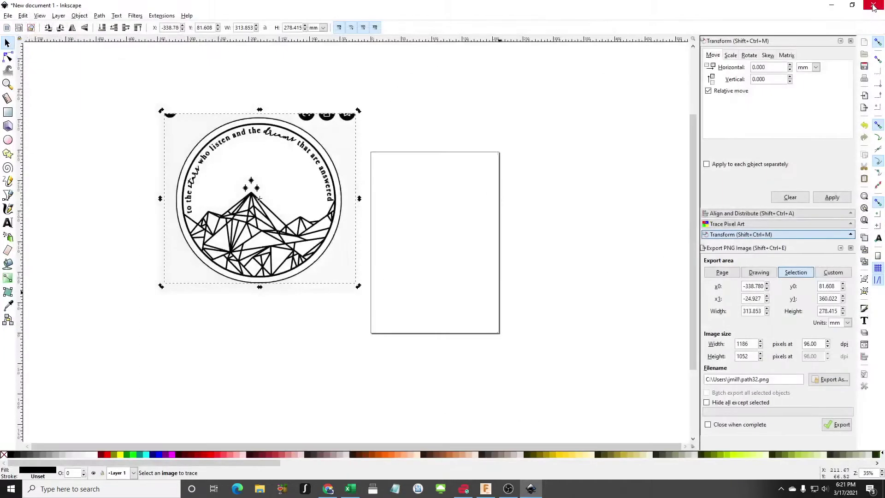
pyautogui.click(874, 5)
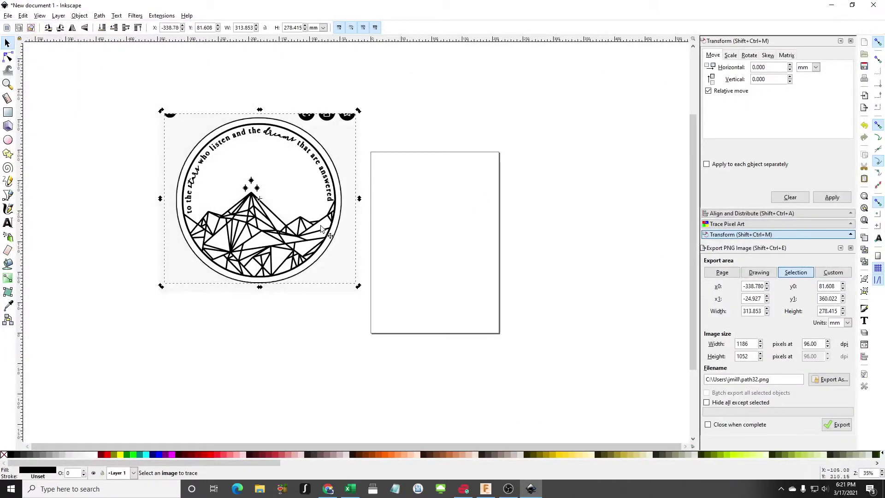
pyautogui.moveTo(261, 237)
pyautogui.mouseDown()
pyautogui.moveTo(500, 247)
pyautogui.moveTo(509, 257)
pyautogui.mouseUp()
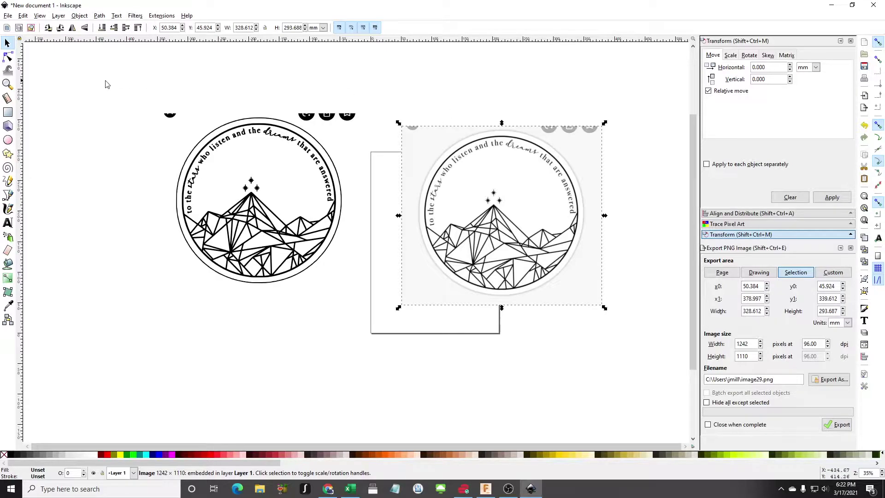
# - Compare the traced path with the original bitmap by checking both for editable nodes
pyautogui.click(8, 56)
pyautogui.click(277, 220)
pyautogui.click(527, 211)
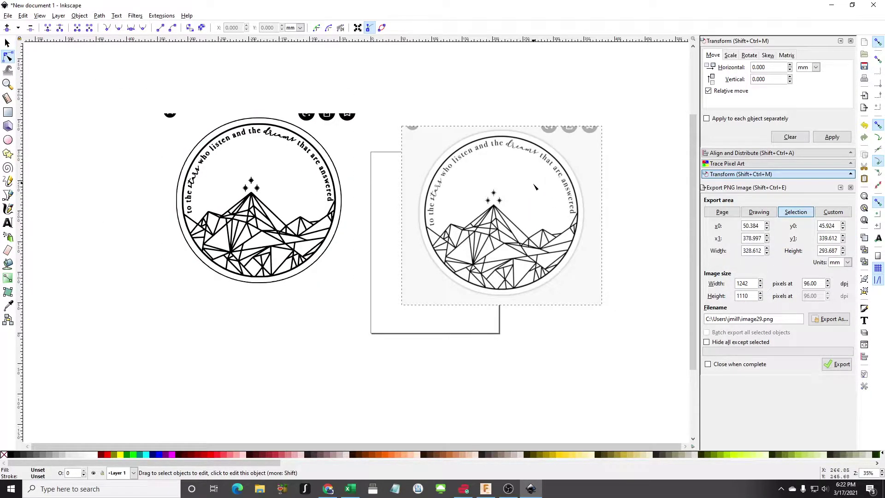
pyautogui.click(194, 135)
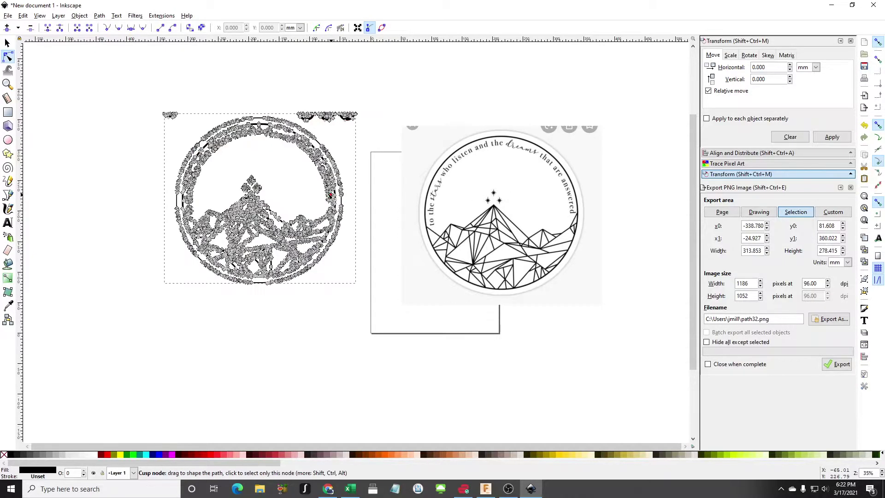
pyautogui.click(526, 201)
pyautogui.moveTo(545, 186)
pyautogui.mouseDown()
pyautogui.moveTo(412, 288)
pyautogui.moveTo(535, 280)
pyautogui.mouseUp()
pyautogui.click(7, 43)
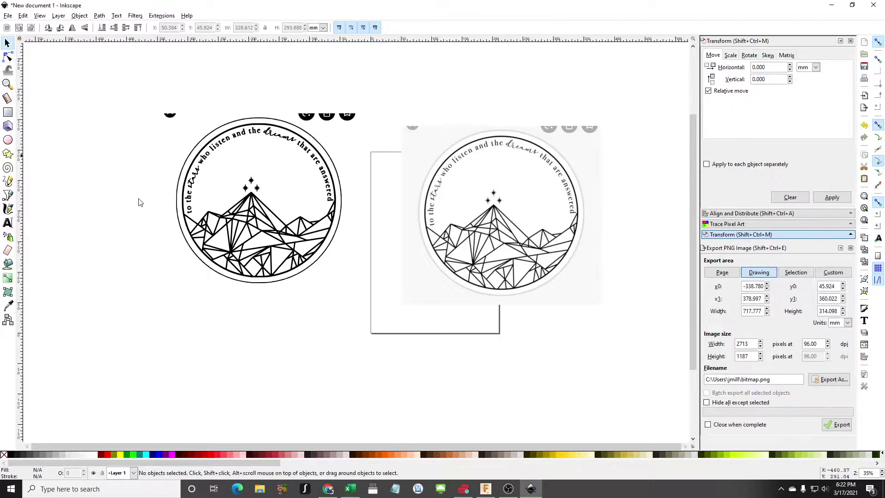
# - Move the original image well clear of the trace, and delete the nodes of the three half-circle remnants at the trace's upper right
pyautogui.moveTo(537, 203); pyautogui.dragTo(57, 373)
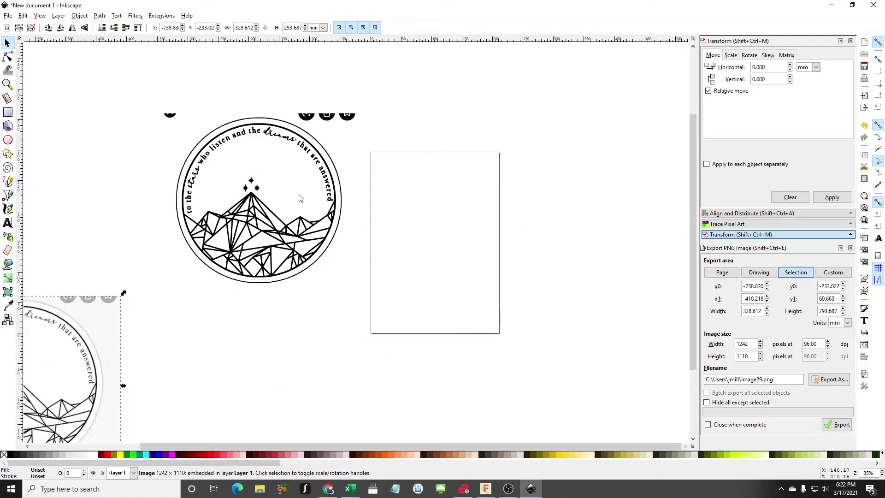
pyautogui.click(338, 118)
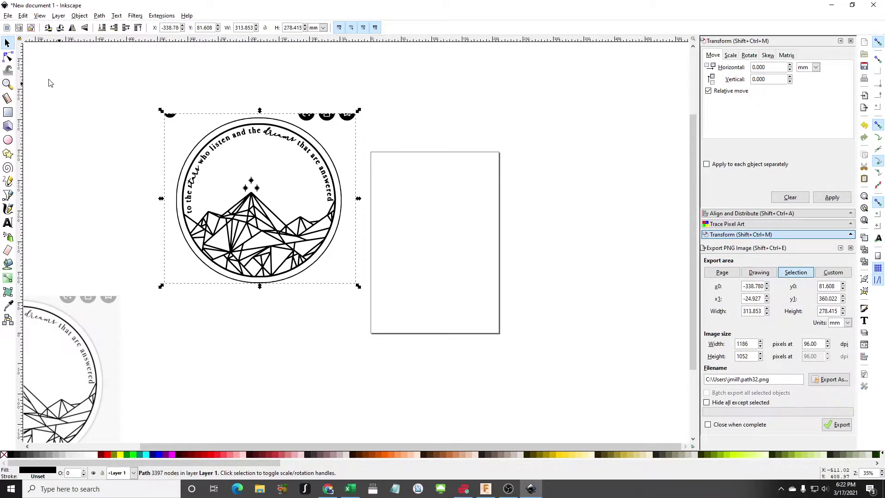
pyautogui.click(9, 56)
pyautogui.keyDown('ctrl'); pyautogui.scroll(4, 370, 115); pyautogui.keyUp('ctrl')
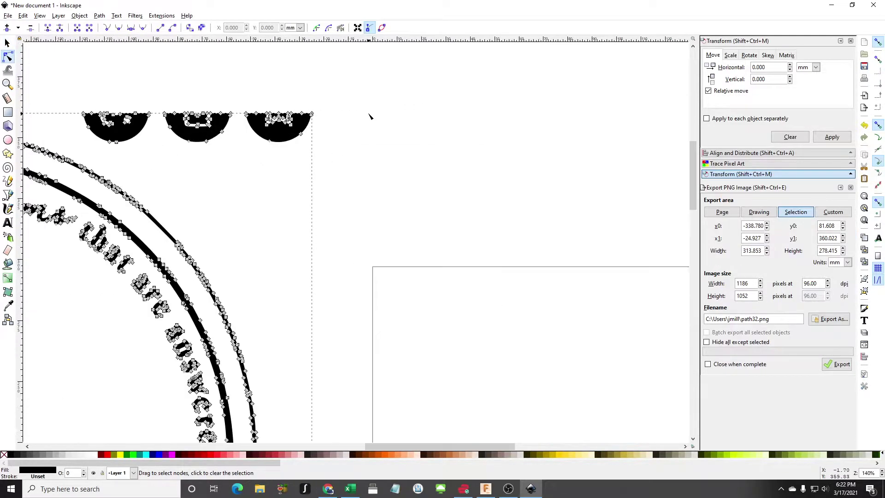
pyautogui.moveTo(395, 92); pyautogui.dragTo(75, 158)
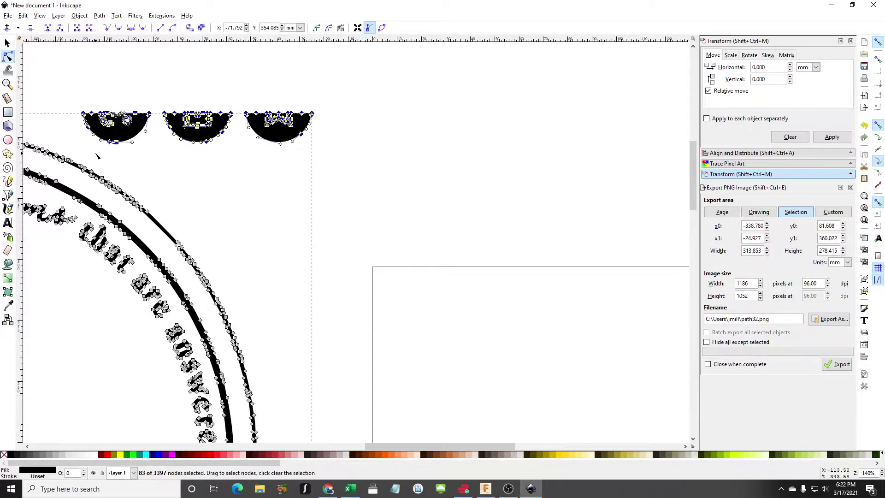
pyautogui.press('Delete')
# - Delete the nodes of the remaining icon remnant at the upper left of the traced artwork
pyautogui.keyDown('ctrl'); pyautogui.scroll(-3, 225, 218); pyautogui.keyUp('ctrl')
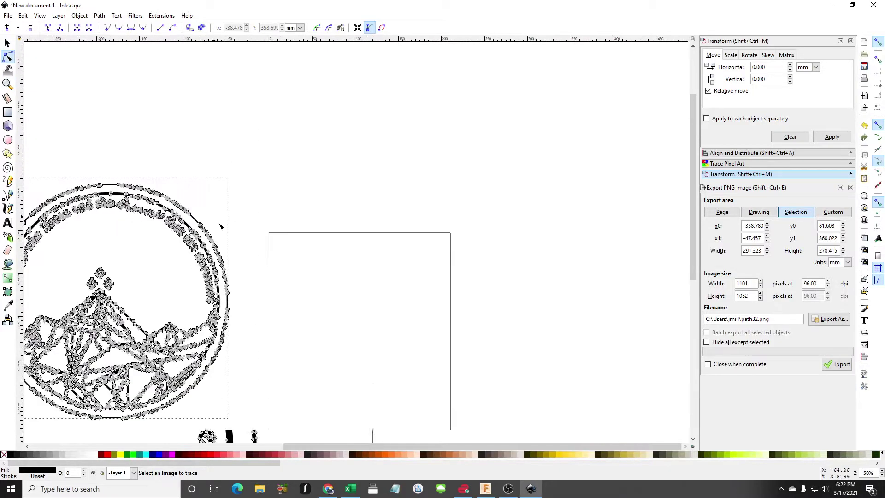
pyautogui.moveTo(407, 447); pyautogui.dragTo(308, 444)
pyautogui.moveTo(78, 168); pyautogui.dragTo(163, 195)
pyautogui.press('Delete')
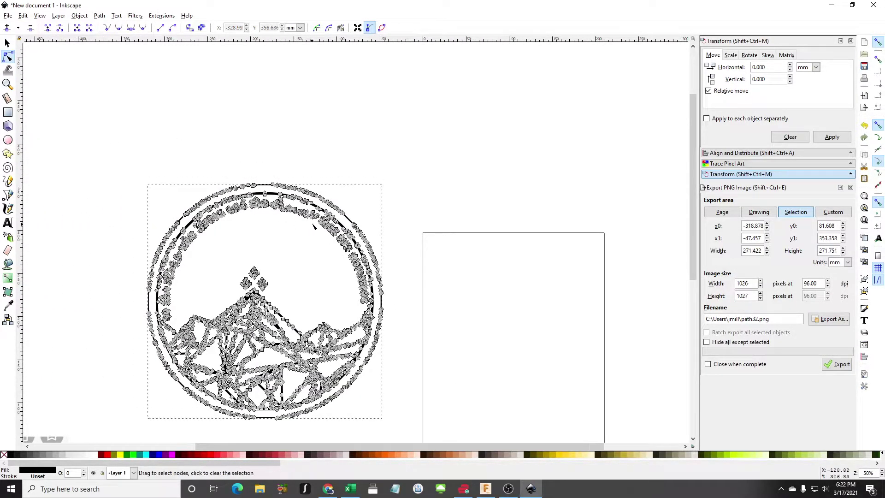
# - Examine the cleaned trace up close and compare it with the source picture on Facebook in the browser
pyautogui.keyDown('ctrl'); pyautogui.scroll(3, 318, 290); pyautogui.keyUp('ctrl')
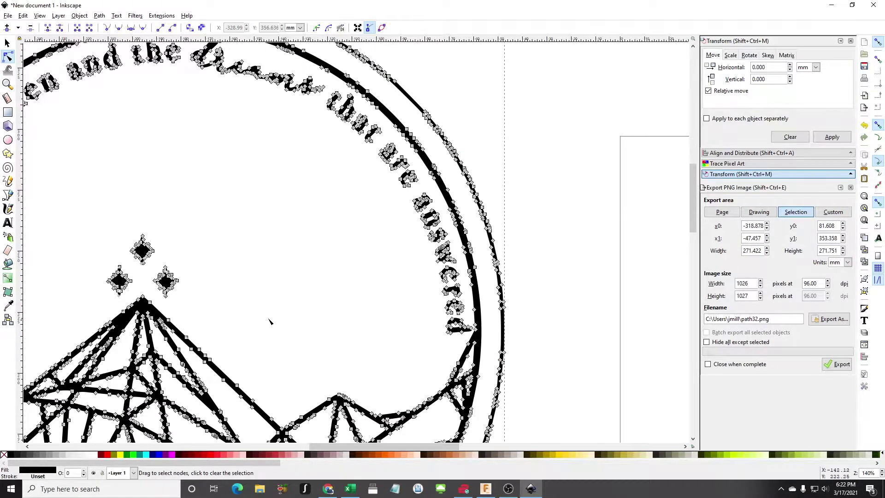
pyautogui.scroll(-3, 269, 320)
pyautogui.scroll(-1, 269, 319)
pyautogui.keyDown('ctrl'); pyautogui.scroll(-2, 313, 253); pyautogui.keyUp('ctrl')
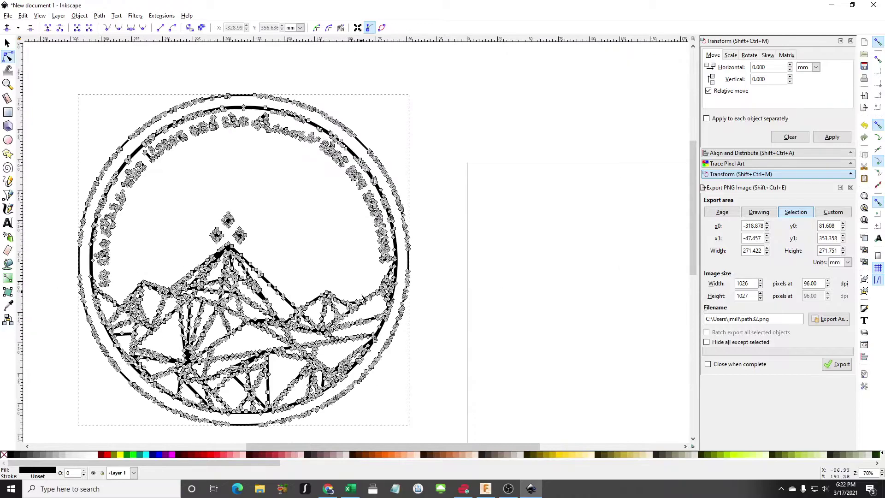
pyautogui.press('s')
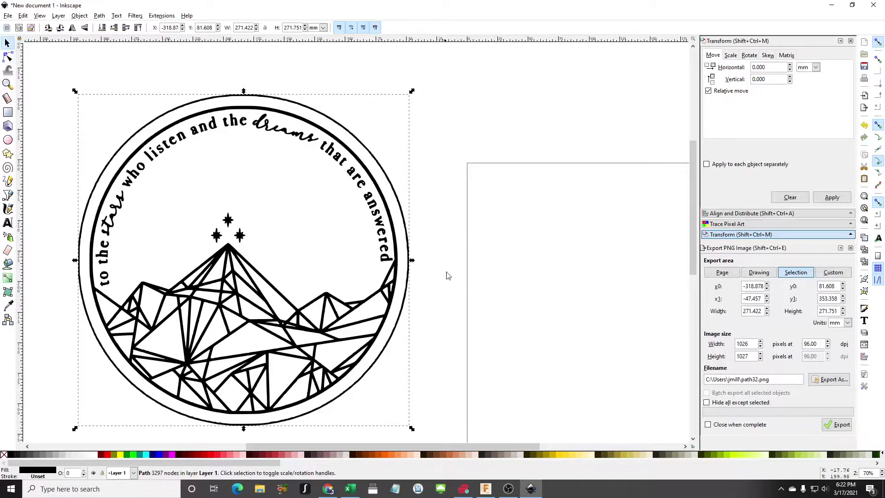
pyautogui.click(328, 489)
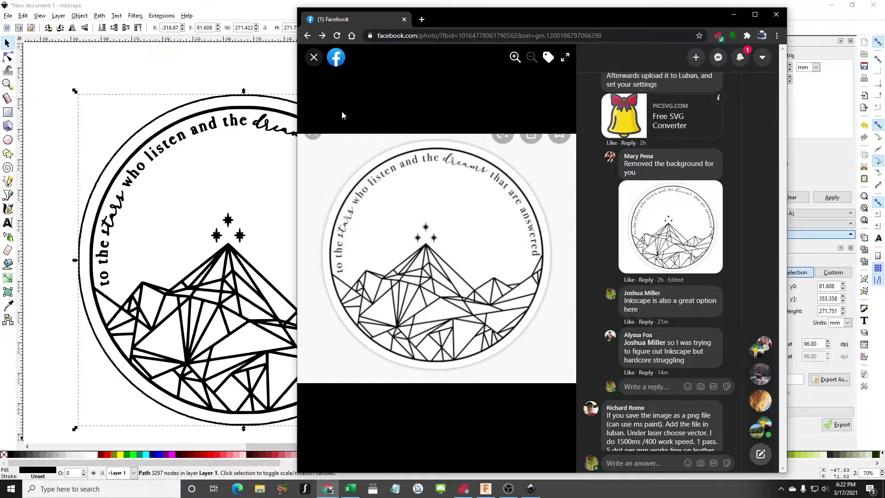
pyautogui.click(734, 17)
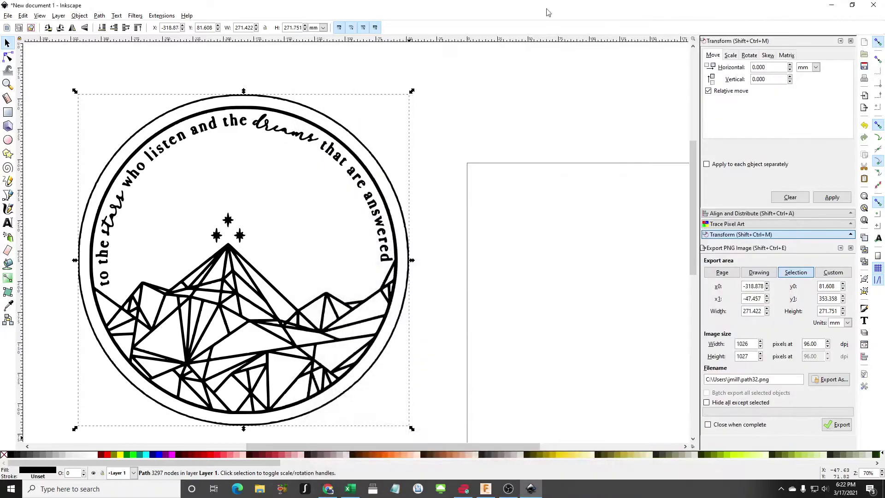
# - Try deleting a group of nodes on the right side of the outer ring, and undo the deletion
pyautogui.click(7, 58)
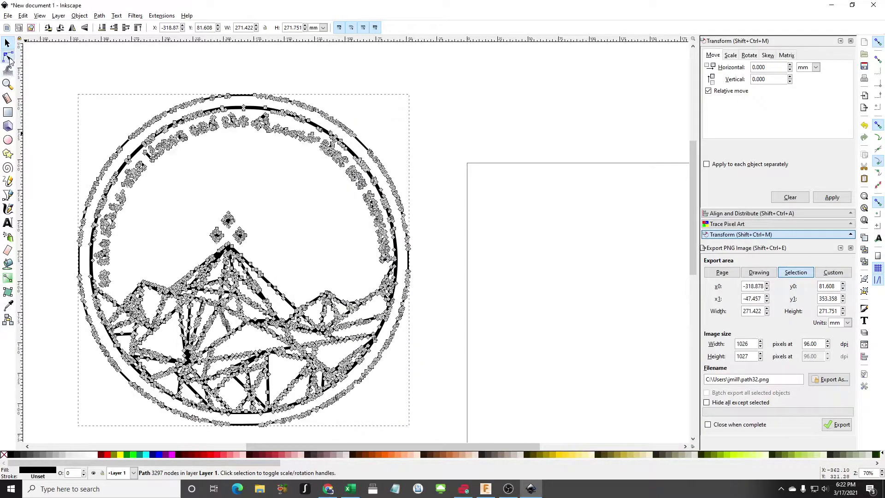
pyautogui.scroll(4, 441, 261)
pyautogui.moveTo(390, 130); pyautogui.dragTo(299, 268)
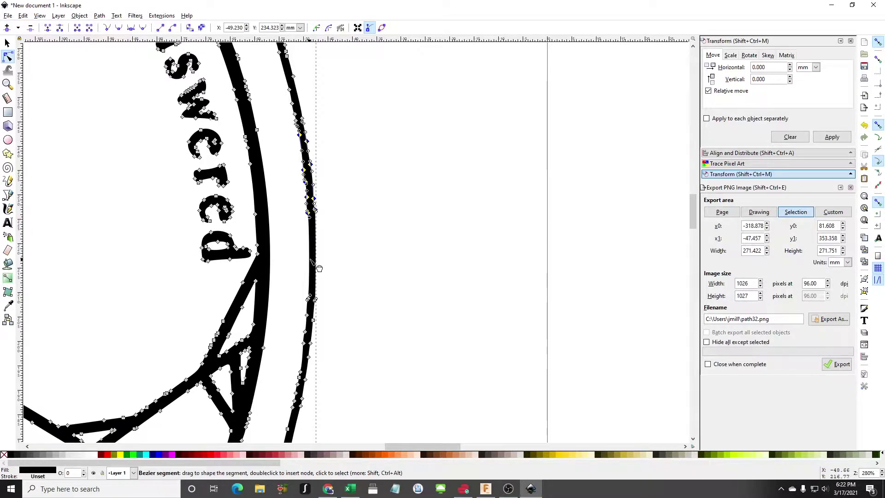
pyautogui.press('Delete')
pyautogui.hotkey('ctrl', 'z')
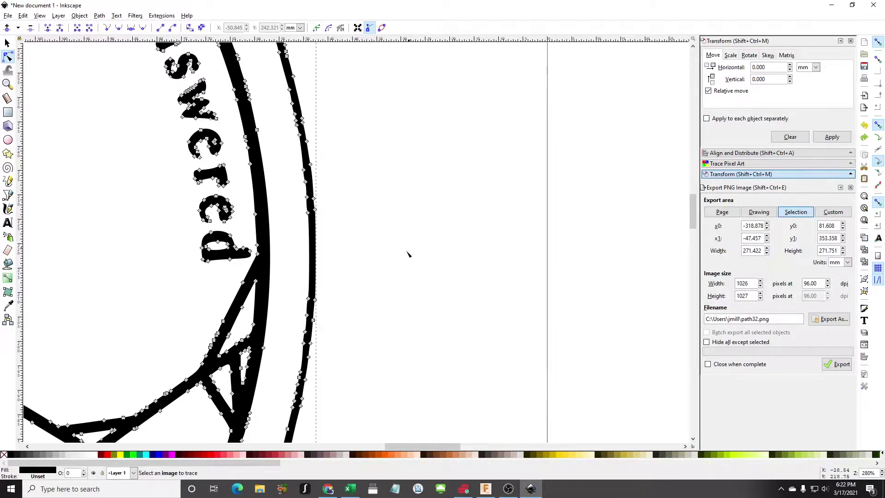
# - Move the whole traced artwork so that it overlaps the right part of the page
pyautogui.scroll(-2, 392, 297)
pyautogui.scroll(-4, 217, 237)
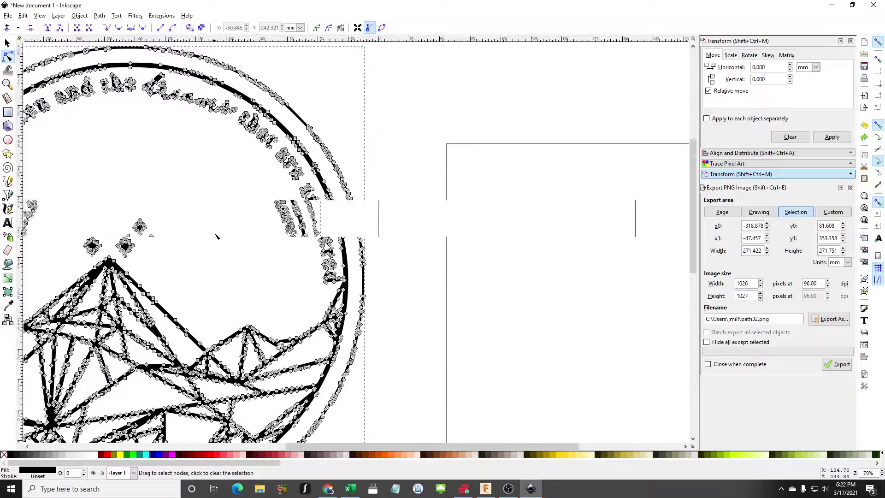
pyautogui.press('s')
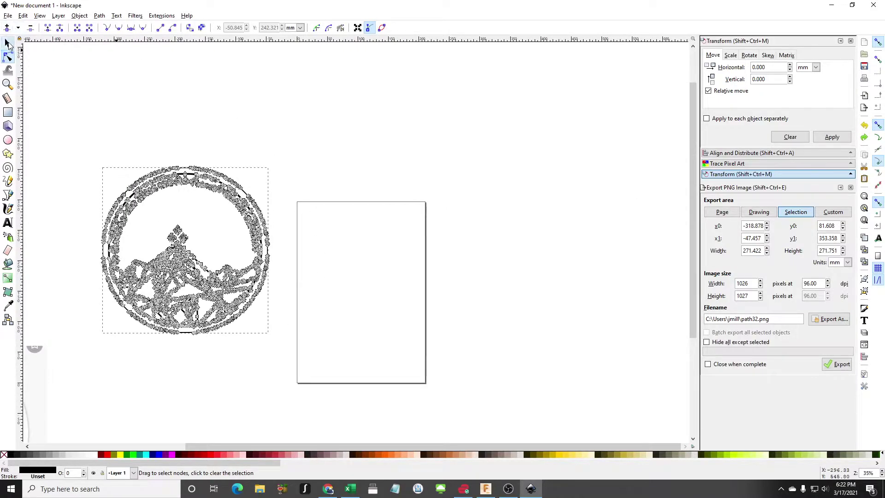
pyautogui.moveTo(221, 248); pyautogui.dragTo(488, 255)
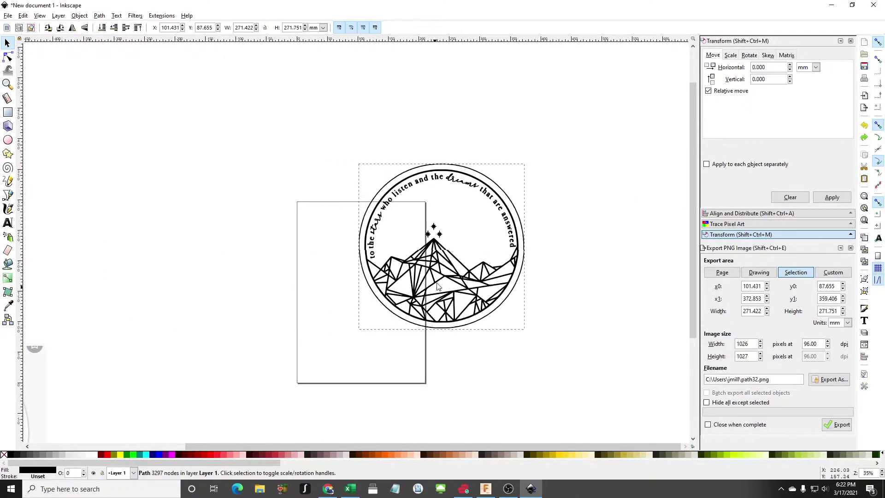
# - Delete the original bitmap image and resize the page to fit the traced artwork
pyautogui.scroll(-2, 152, 330)
pyautogui.click(61, 397)
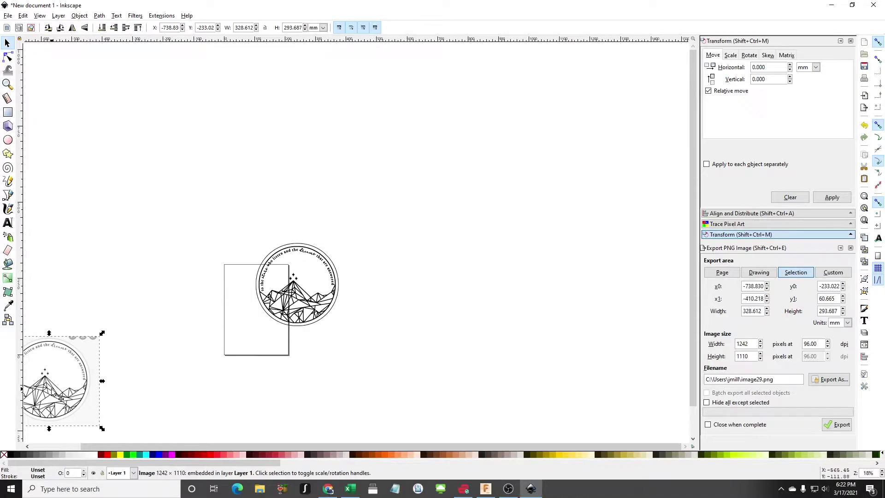
pyautogui.press('Delete')
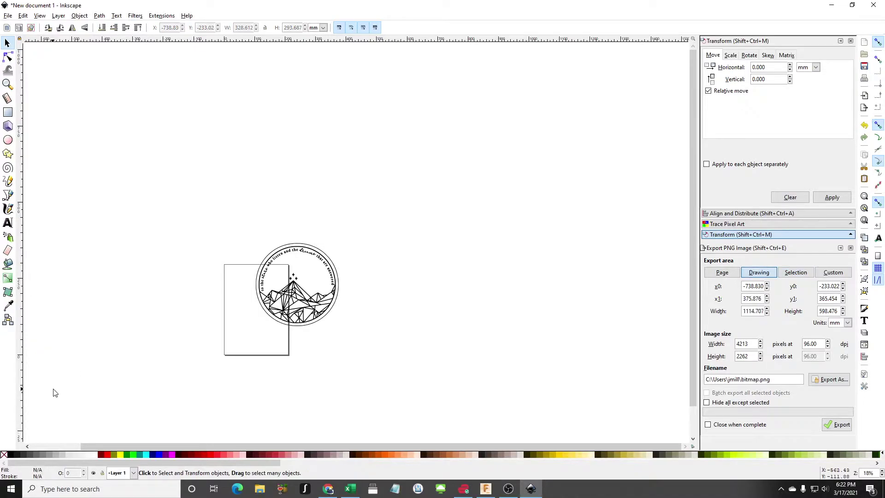
pyautogui.click(23, 15)
pyautogui.click(89, 231)
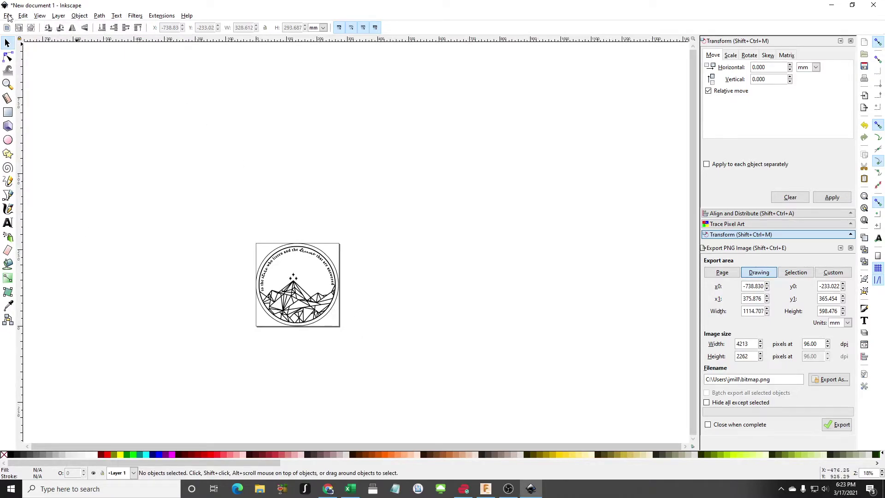
# - Save the document in the Hoppe folder under the name inkscape in Plain SVG format
pyautogui.click(8, 16)
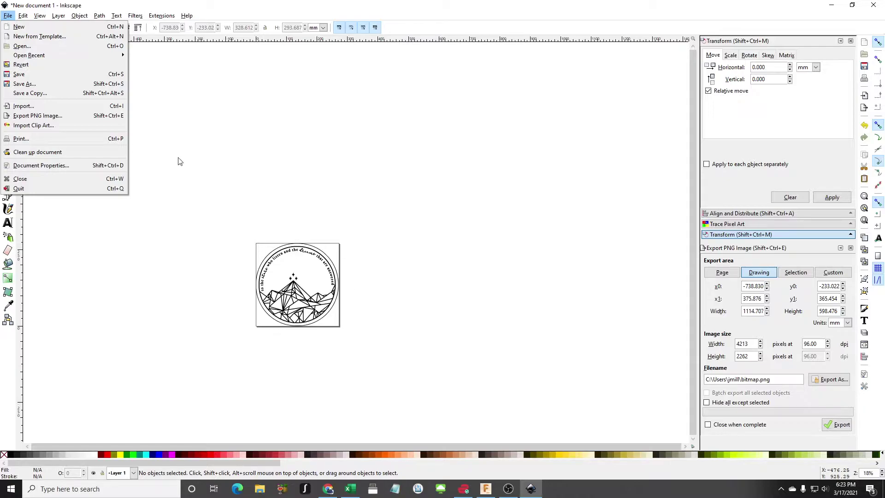
pyautogui.click(37, 85)
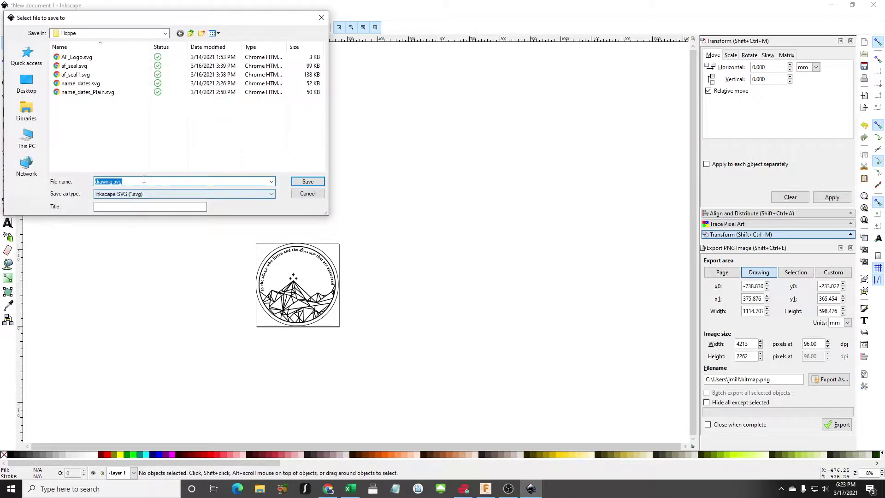
pyautogui.write('inkscape')
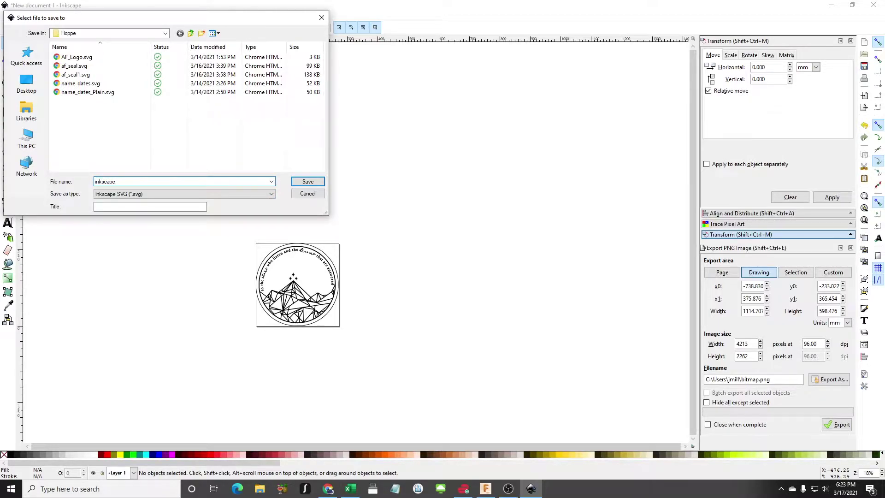
pyautogui.click(150, 193)
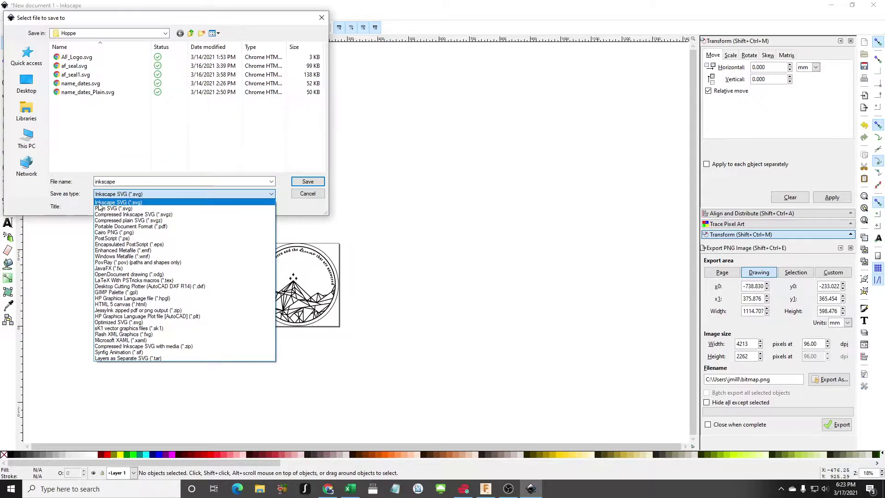
pyautogui.click(162, 208)
pyautogui.click(308, 181)
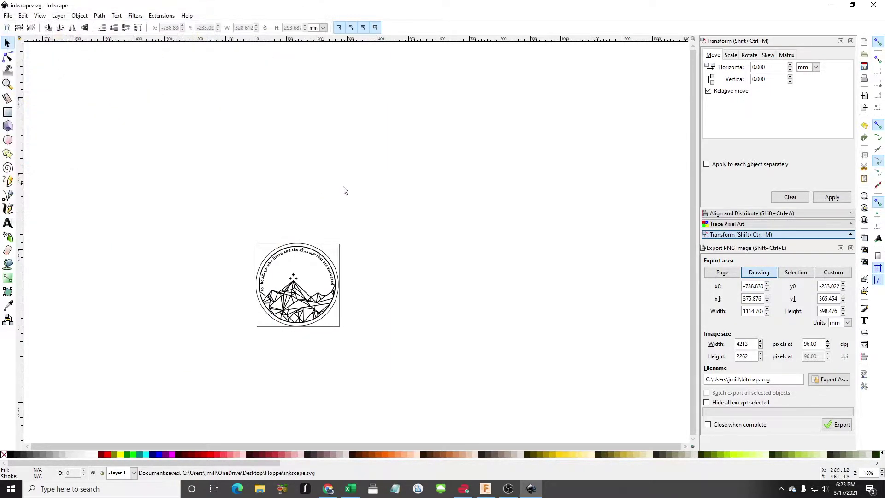
# - Launch Snapmaker Luban from the Windows search
pyautogui.press('super')
pyautogui.write('luban')
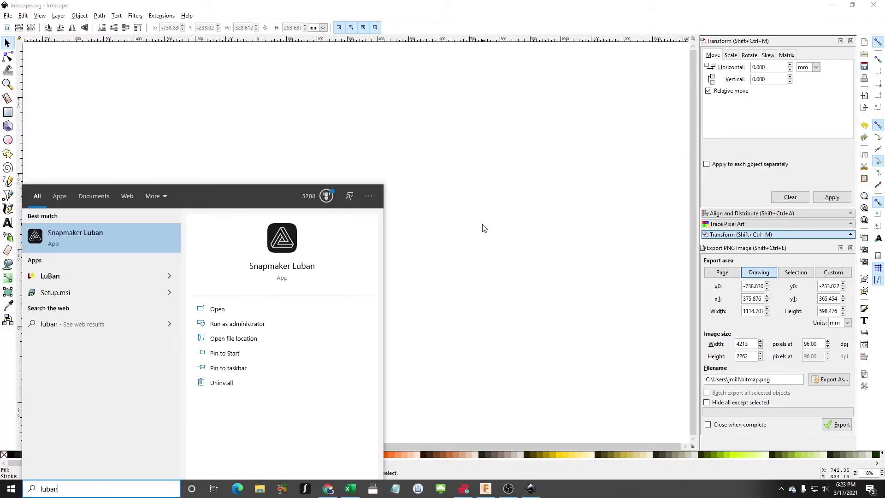
pyautogui.press('Return')
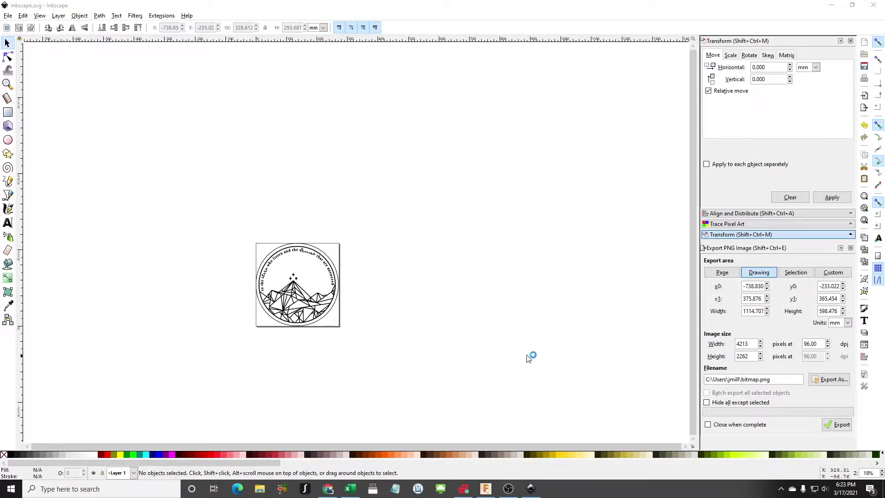
# - Switch to the browser, read the Facebook group post describing the leather bookmark design, and minimize the browser
pyautogui.hotkey('alt', 'Tab')
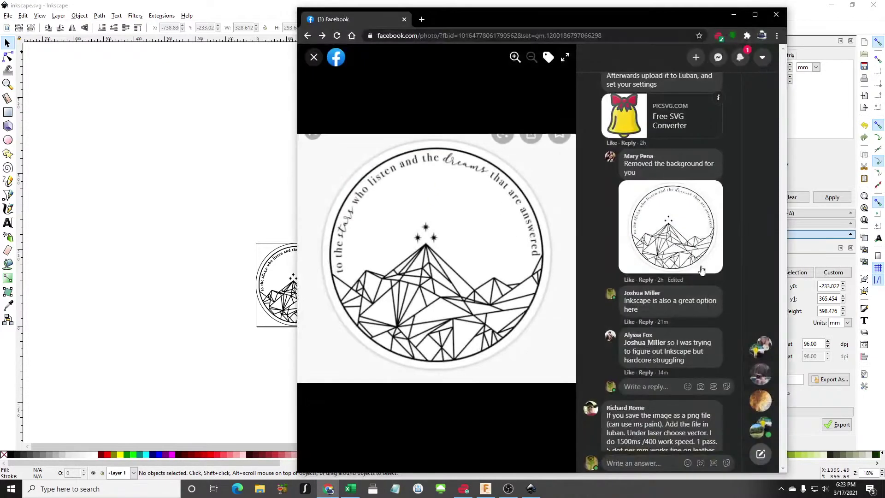
pyautogui.click(314, 58)
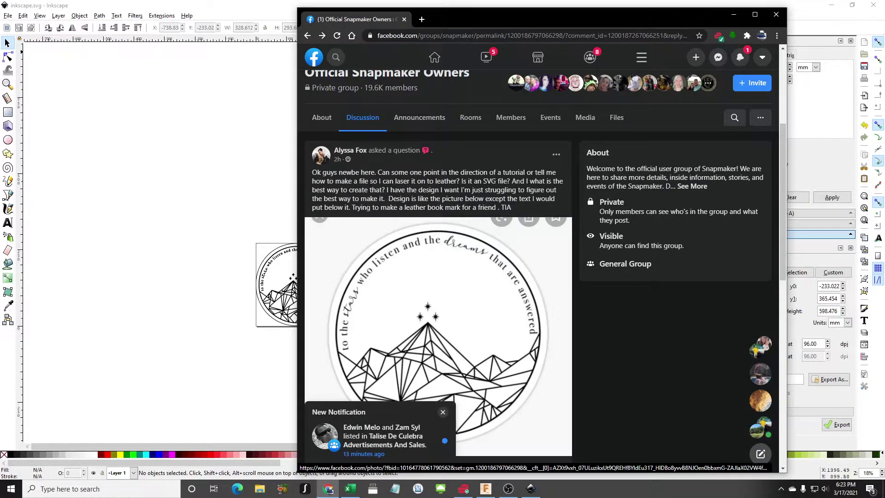
pyautogui.moveTo(374, 200); pyautogui.dragTo(505, 199)
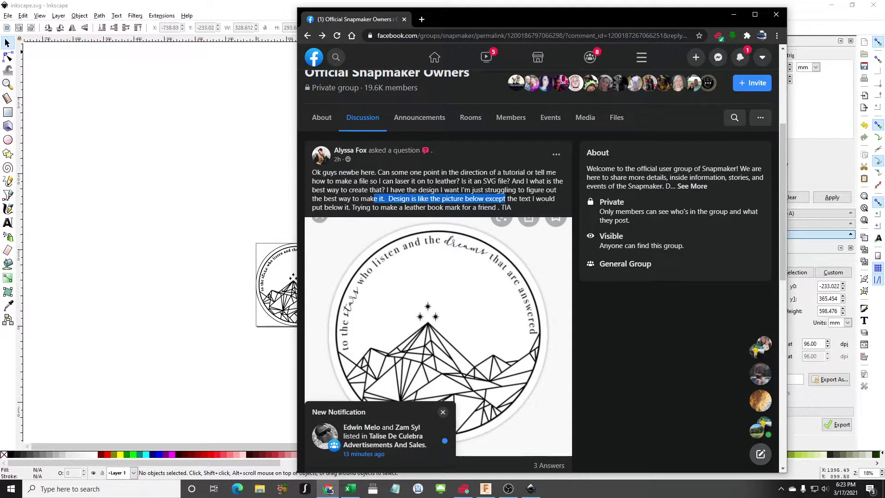
pyautogui.click(506, 200)
pyautogui.moveTo(373, 208); pyautogui.dragTo(475, 208)
pyautogui.click(475, 208)
pyautogui.moveTo(371, 207); pyautogui.dragTo(469, 208)
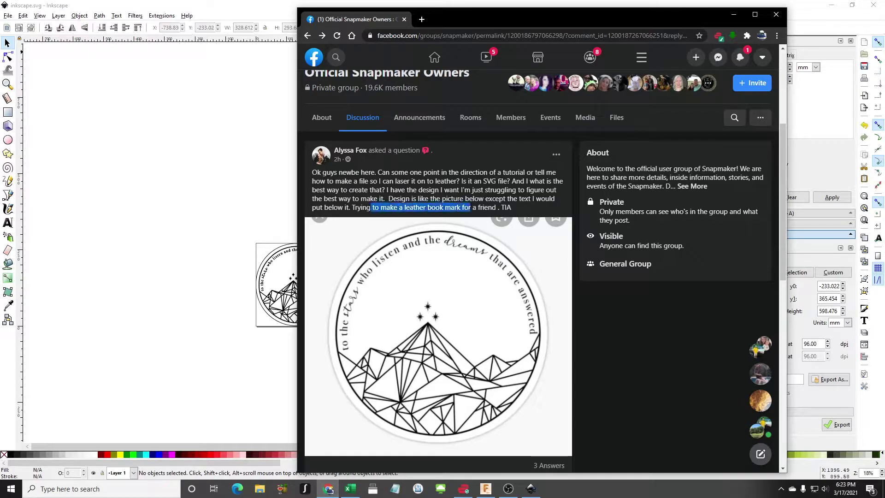
pyautogui.click(734, 15)
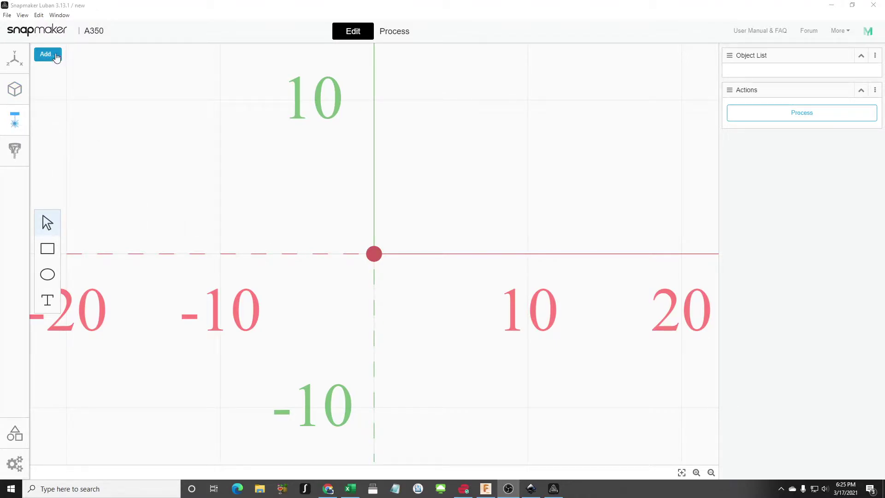
# - Add the file inkscape.svg to the laser project in Snapmaker Luban
pyautogui.click(56, 55)
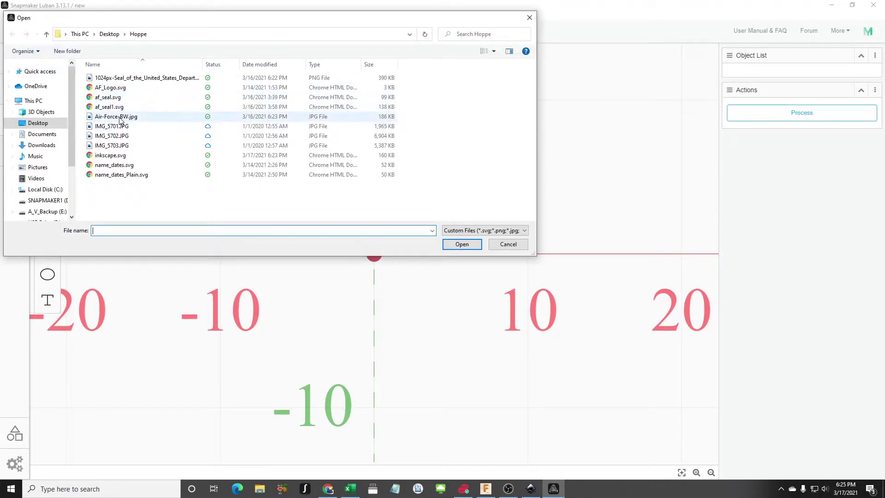
pyautogui.doubleClick(111, 155)
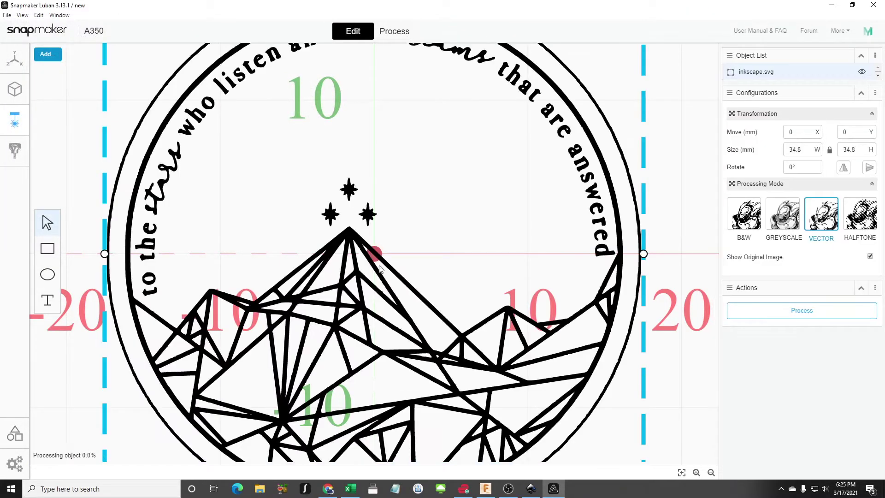
pyautogui.scroll(-6, 449, 284)
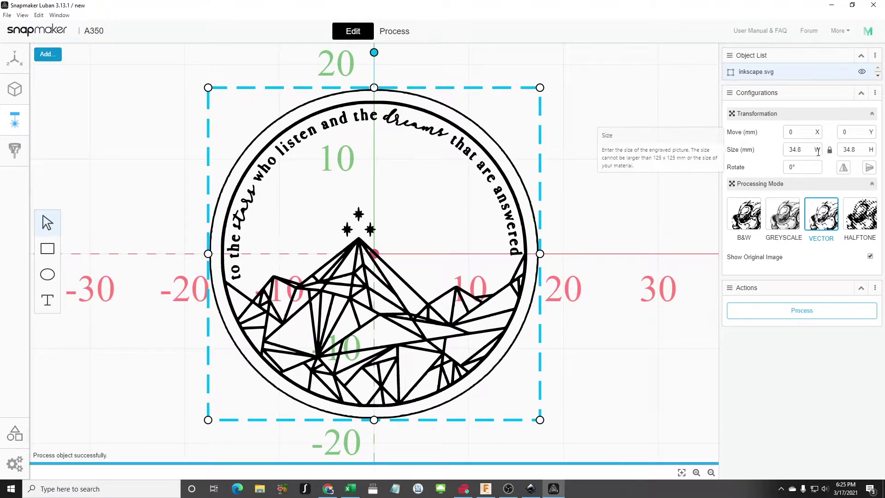
# - Set the imported artwork's width to 25 mm with the proportions locked
pyautogui.click(797, 149)
pyautogui.write('30')
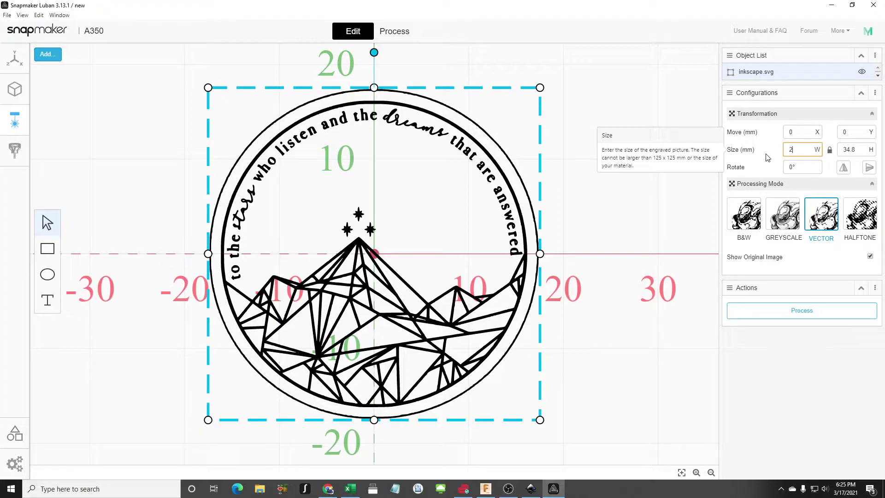
pyautogui.press('Return')
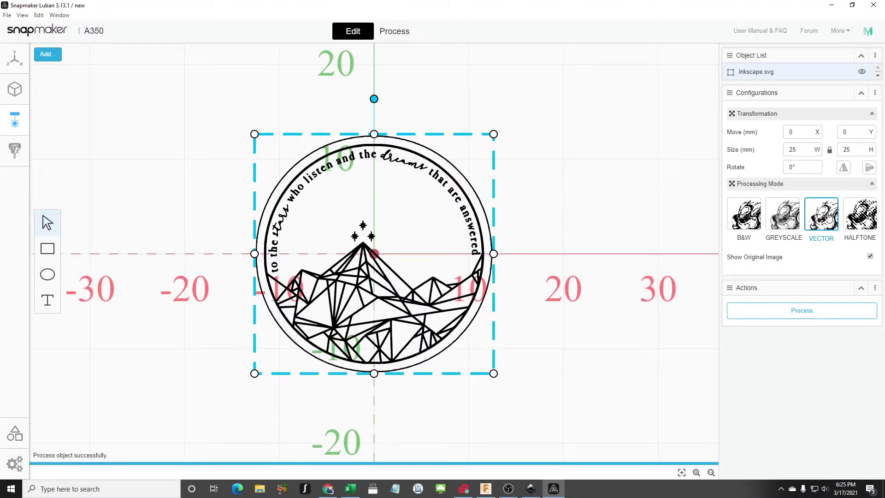
# - Turn off Multi-pass in the artwork's processing settings, and generate and inspect its outline toolpath
pyautogui.click(805, 312)
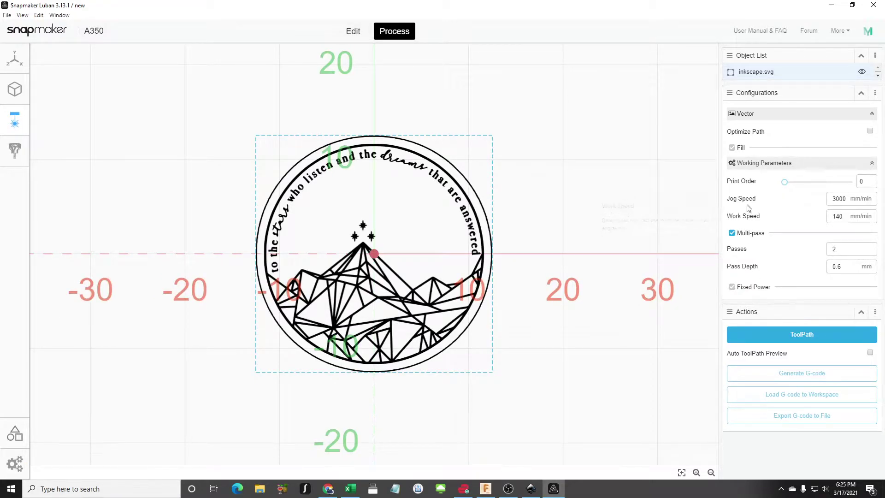
pyautogui.click(739, 237)
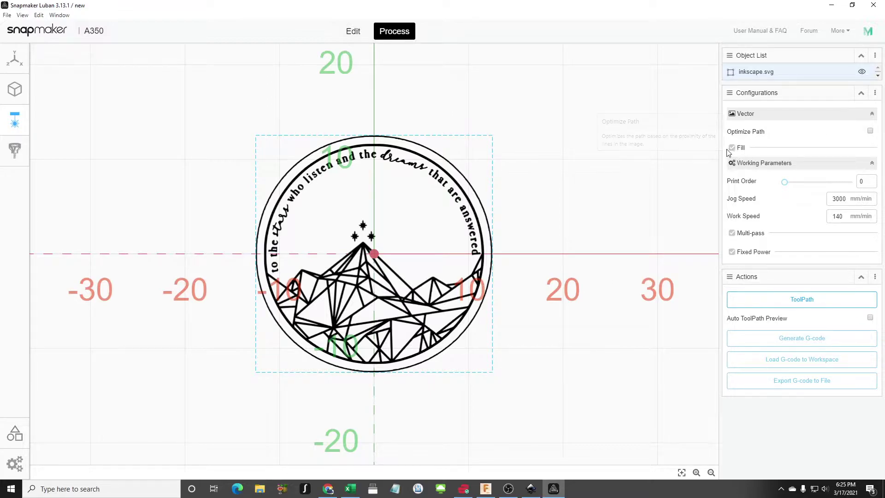
pyautogui.click(813, 300)
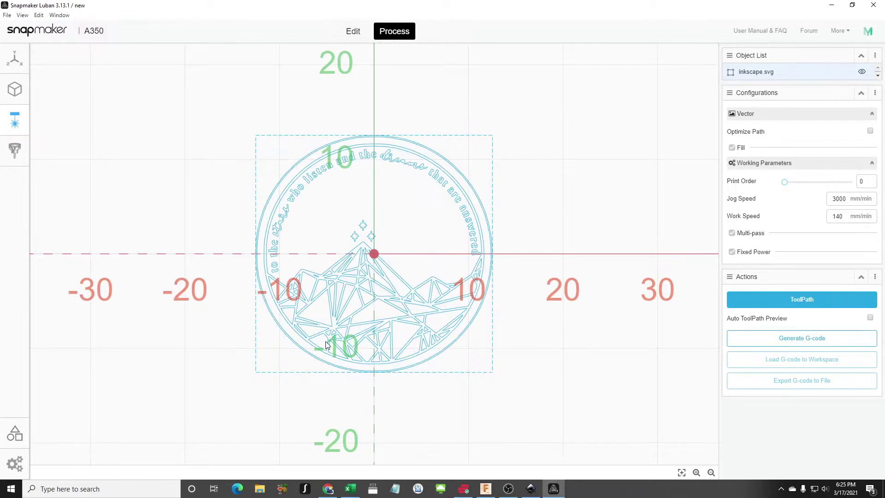
pyautogui.scroll(5, 419, 192)
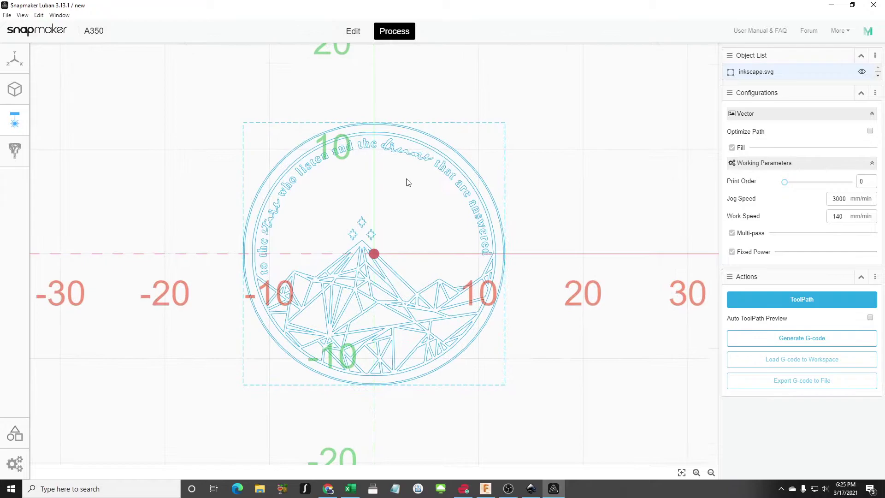
pyautogui.scroll(1, 404, 183)
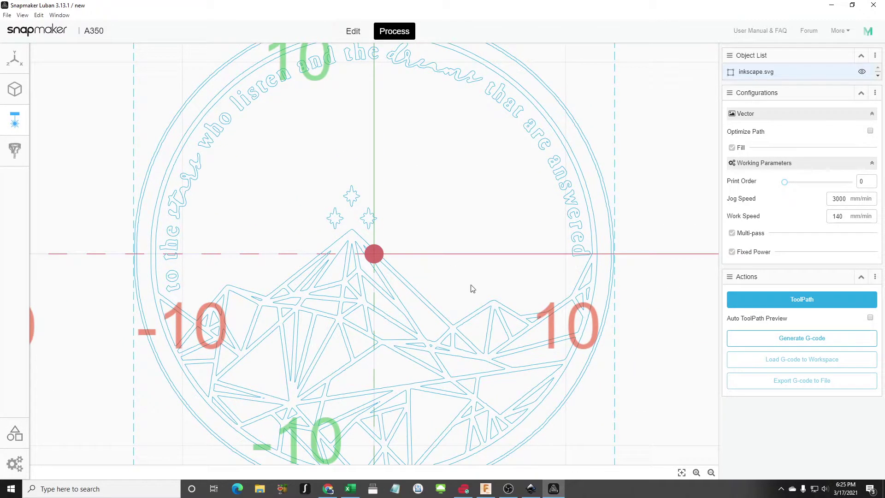
# - Preview the toolpath with Fill enabled at a density of 20, and regenerate it with Fill turned off
pyautogui.scroll(-4, 389, 302)
pyautogui.click(733, 148)
pyautogui.click(821, 319)
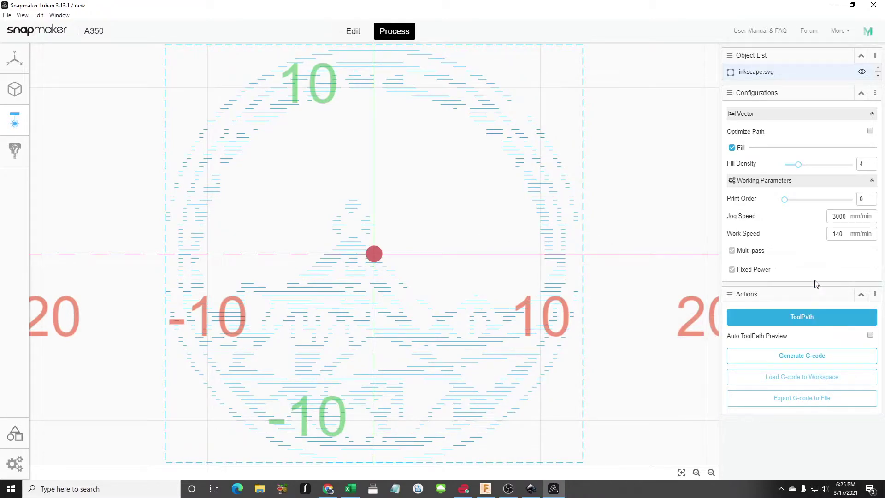
pyautogui.moveTo(789, 164); pyautogui.dragTo(852, 164)
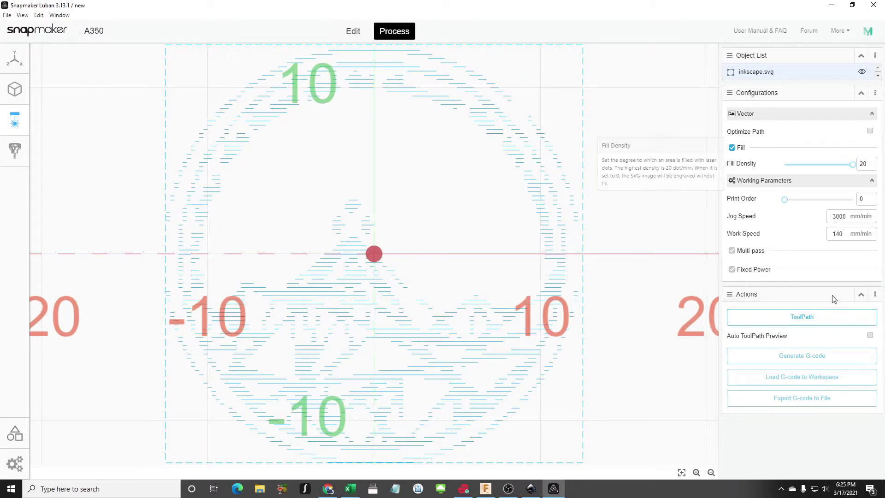
pyautogui.click(800, 325)
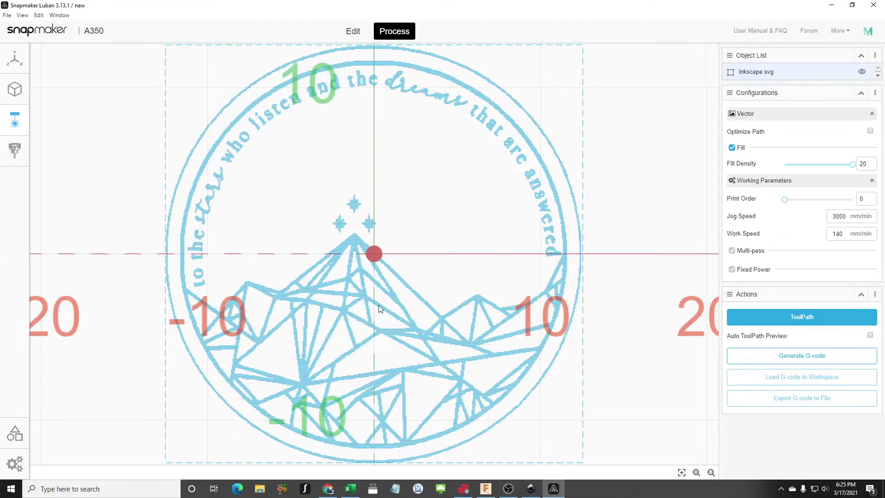
pyautogui.click(733, 149)
pyautogui.click(813, 299)
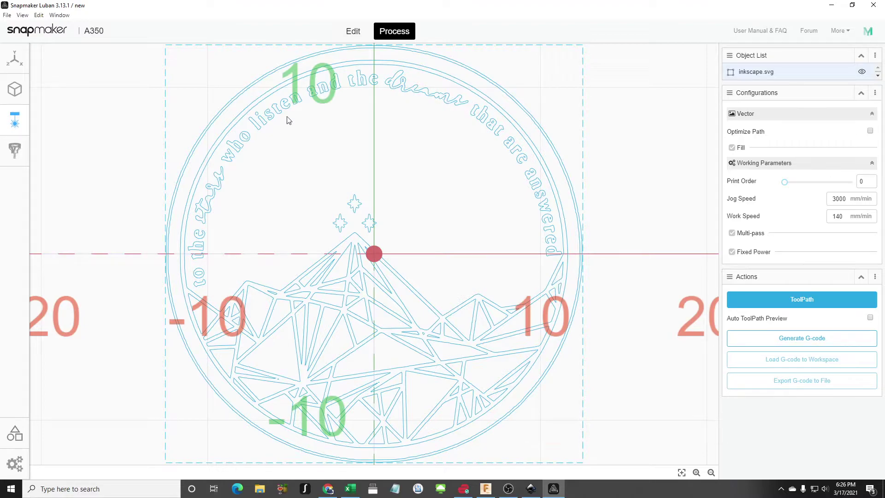
# - Switch back to Inkscape and open the traced mountain artwork's path for node editing
pyautogui.click(531, 492)
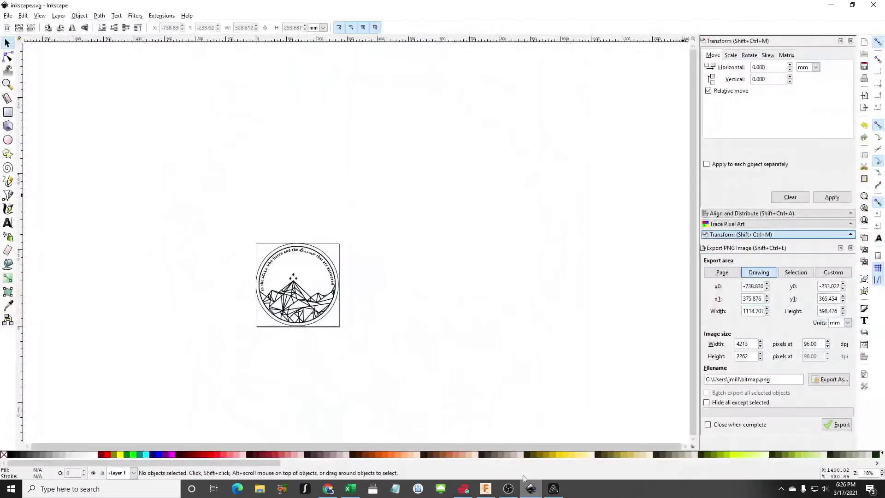
pyautogui.keyDown('ctrl'); pyautogui.scroll(6, 279, 263); pyautogui.keyUp('ctrl')
pyautogui.keyDown('ctrl'); pyautogui.scroll(2, 581, 375); pyautogui.keyUp('ctrl')
pyautogui.keyDown('ctrl'); pyautogui.scroll(-4, 581, 369); pyautogui.keyUp('ctrl')
pyautogui.scroll(-3, 600, 368)
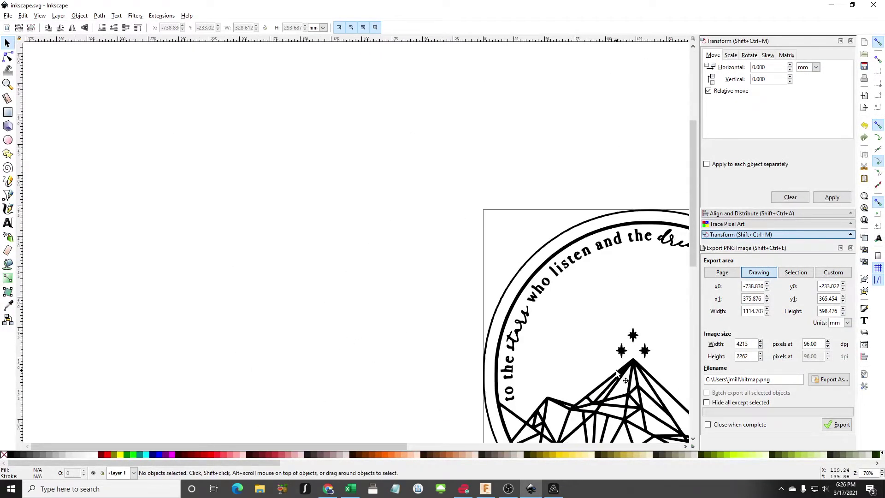
pyautogui.scroll(-5, 616, 369)
pyautogui.hscroll(5, 443, 446)
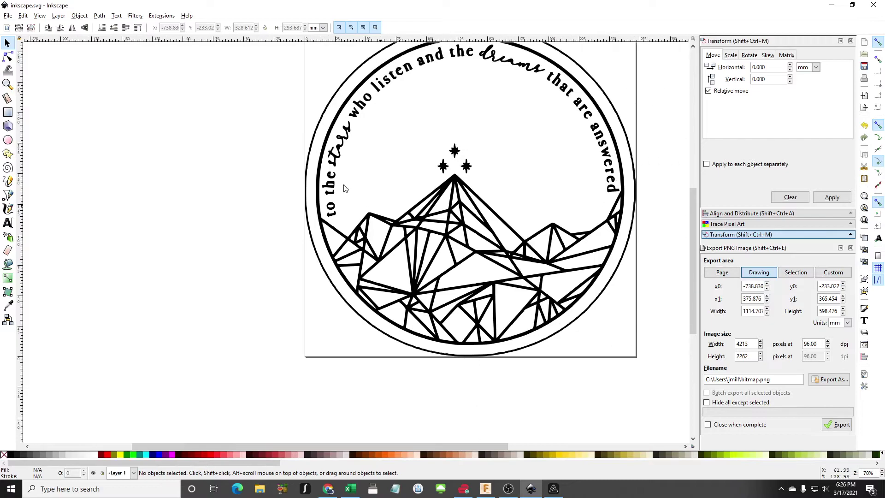
pyautogui.click(7, 57)
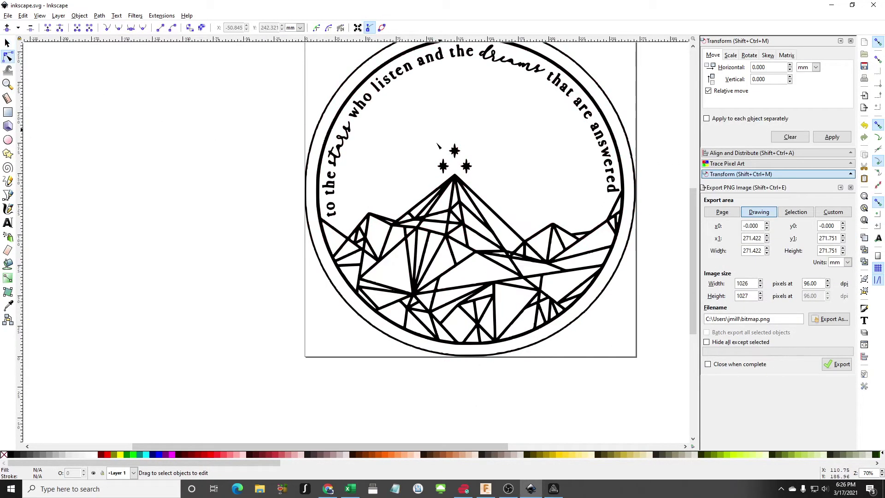
pyautogui.click(450, 233)
# - Delete the path nodes in the middle and left parts of the mountain range in several selections
pyautogui.moveTo(434, 130); pyautogui.dragTo(536, 414)
pyautogui.press('Delete')
pyautogui.moveTo(488, 161); pyautogui.dragTo(376, 390)
pyautogui.press('Delete')
pyautogui.moveTo(280, 382); pyautogui.dragTo(457, 273)
pyautogui.press('Delete')
pyautogui.moveTo(260, 318); pyautogui.dragTo(432, 224)
pyautogui.press('Delete')
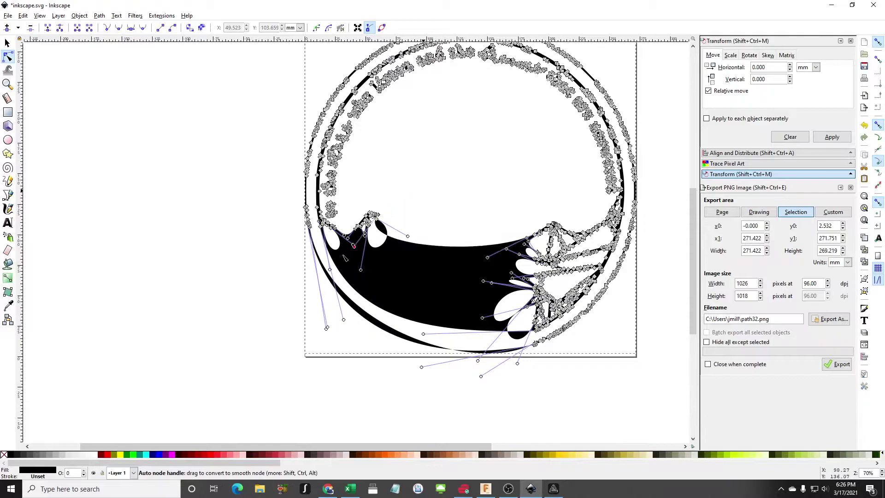
pyautogui.moveTo(456, 174); pyautogui.dragTo(358, 287)
pyautogui.press('Delete')
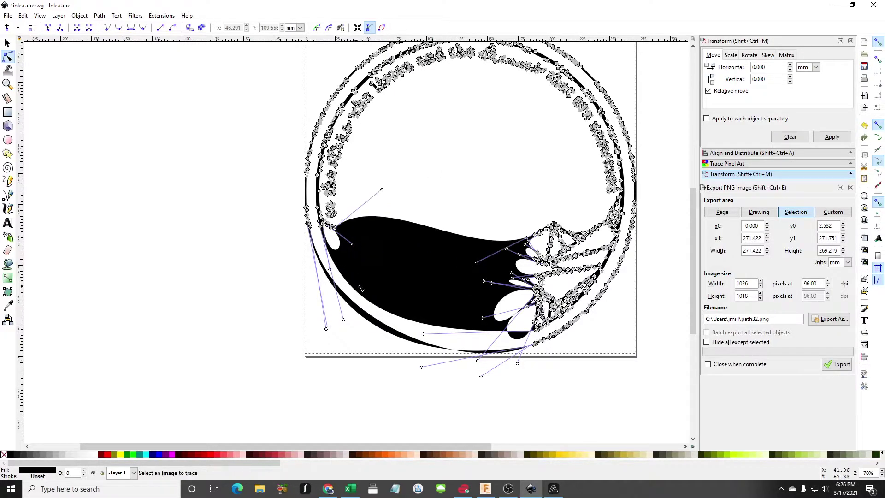
# - Delete the path nodes of the mountain range's right part and the adjoining right ends of the rings
pyautogui.moveTo(480, 216); pyautogui.dragTo(656, 382)
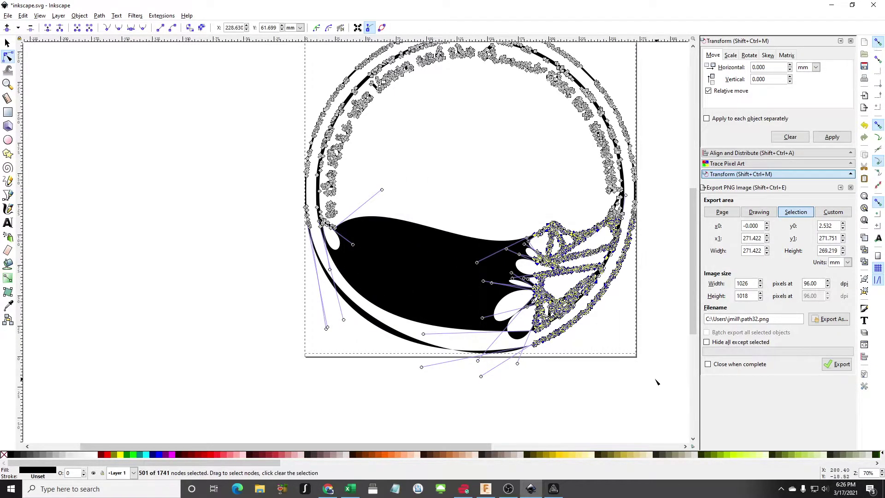
pyautogui.press('Delete')
pyautogui.moveTo(595, 210); pyautogui.dragTo(595, 211)
pyautogui.press('Delete')
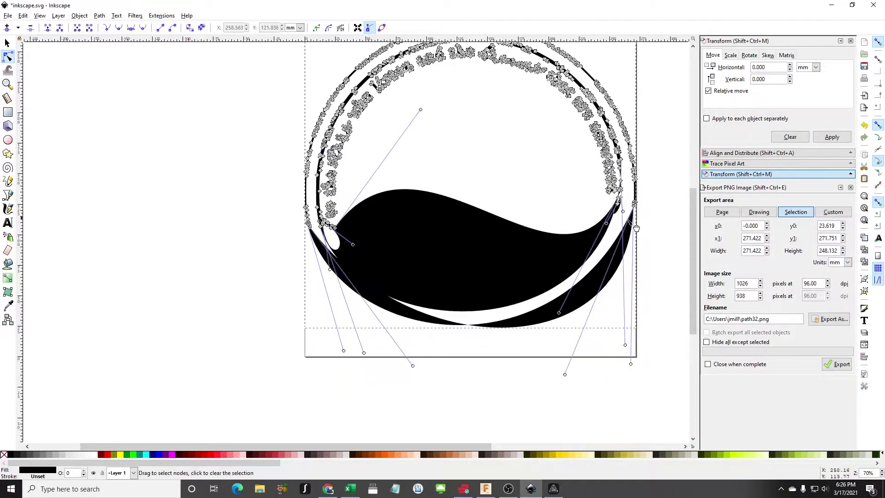
pyautogui.moveTo(660, 228); pyautogui.dragTo(659, 228)
pyautogui.press('Delete')
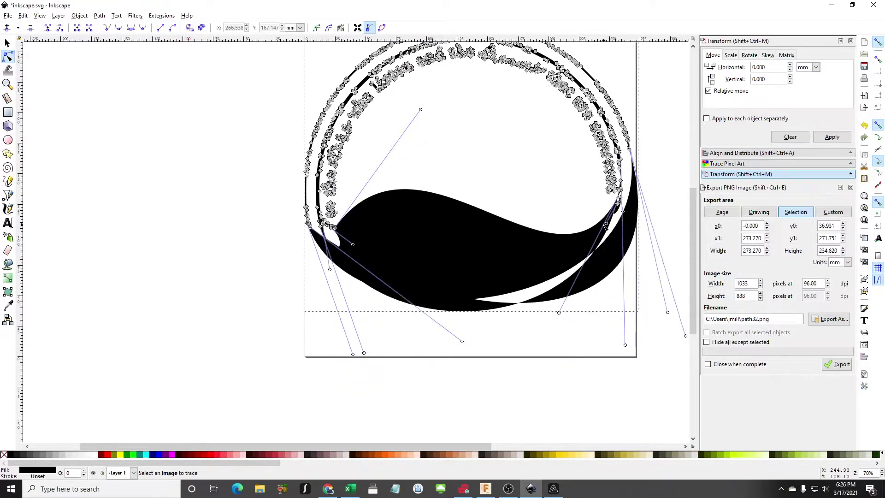
pyautogui.moveTo(636, 197); pyautogui.dragTo(637, 198)
pyautogui.press('Delete')
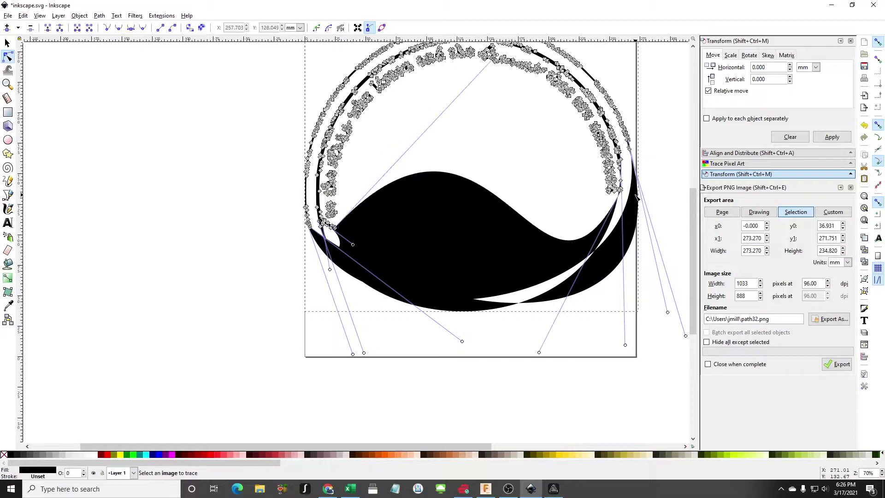
# - Delete the path nodes at the lower left end of the outer ring
pyautogui.keyDown('ctrl'); pyautogui.scroll(5, 291, 216); pyautogui.keyUp('ctrl')
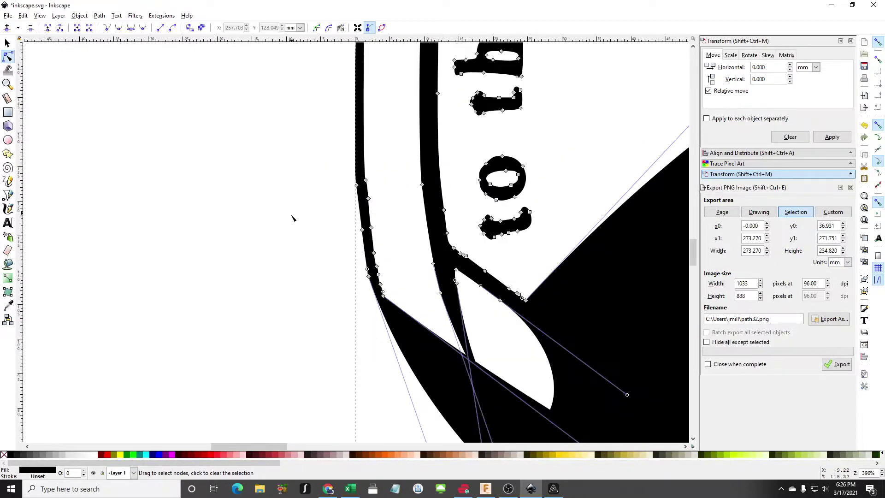
pyautogui.moveTo(323, 125); pyautogui.dragTo(363, 371)
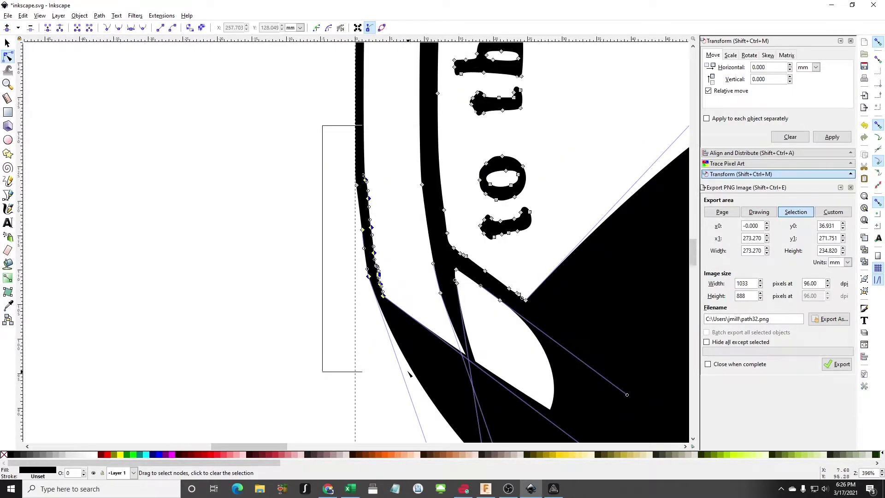
pyautogui.press('Delete')
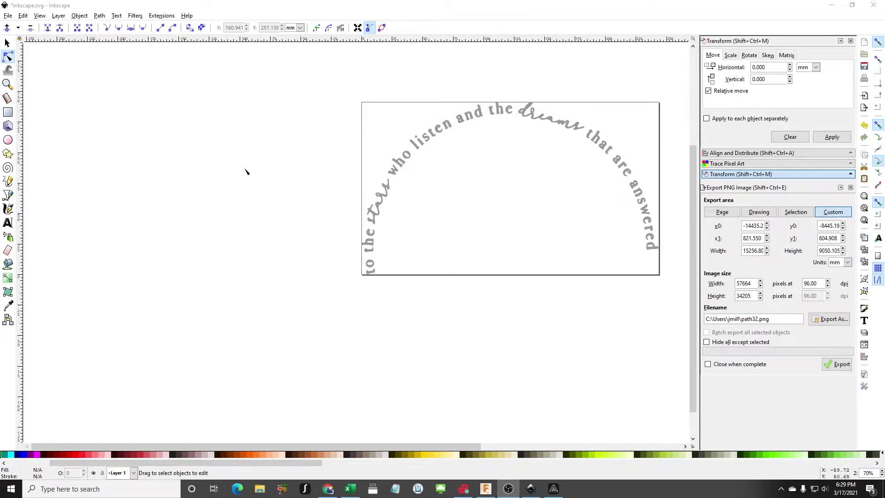
# - Resize the page to the arched lettering and save the document under the name text.svg
pyautogui.click(22, 15)
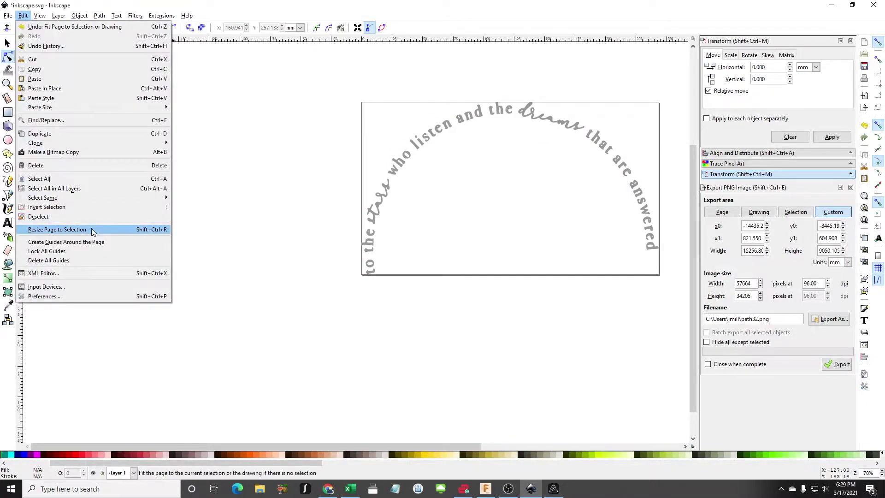
pyautogui.click(142, 227)
pyautogui.click(40, 17)
pyautogui.click(7, 17)
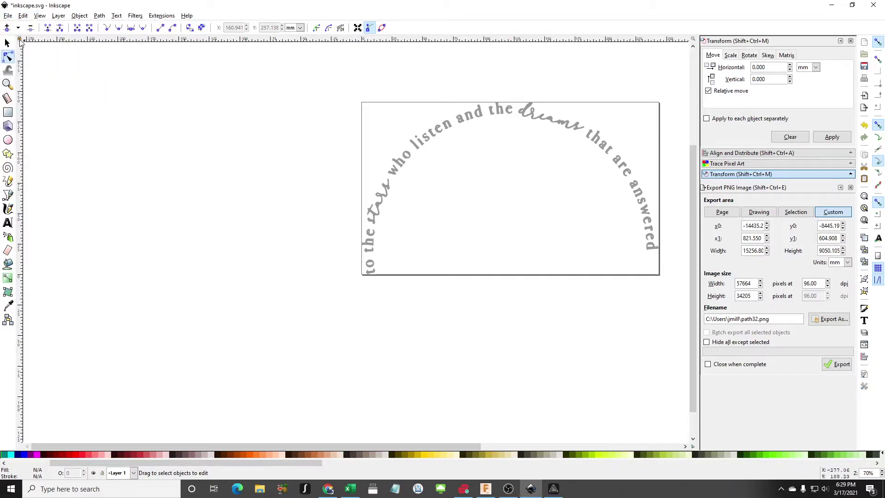
pyautogui.click(8, 16)
pyautogui.click(32, 88)
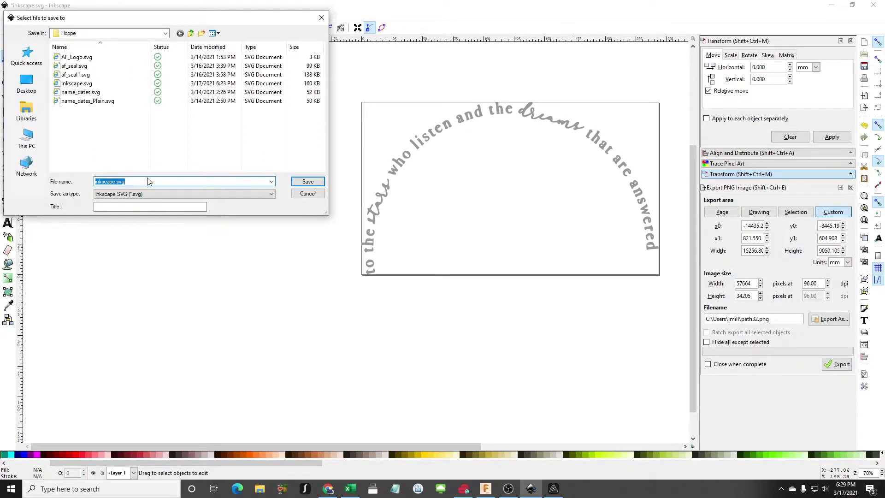
pyautogui.press('Return')
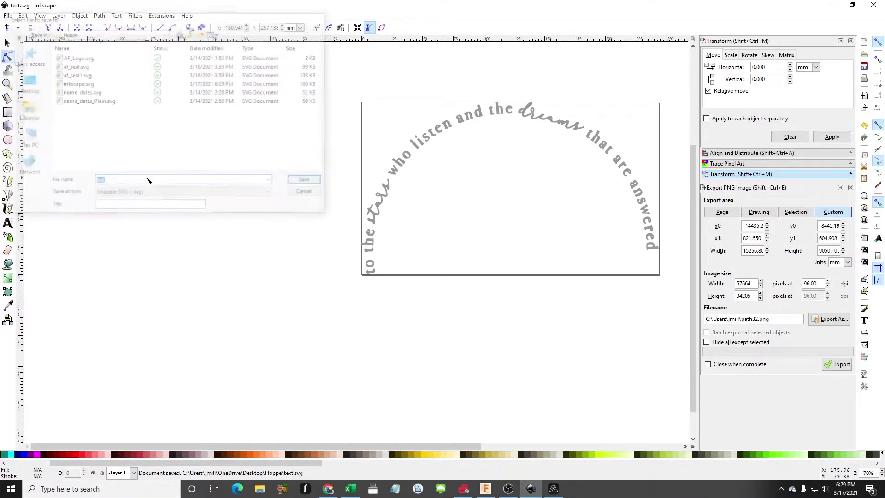
# - Try to open the original artwork file inkscape.svg
pyautogui.click(8, 16)
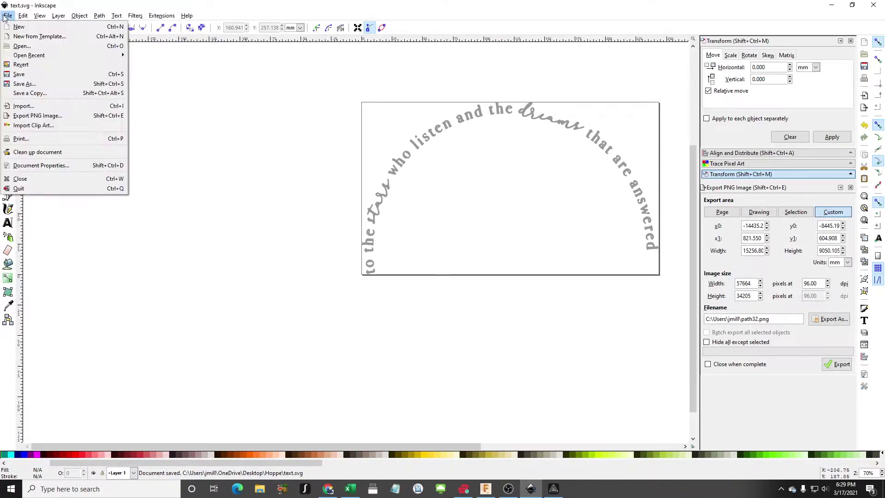
pyautogui.click(28, 45)
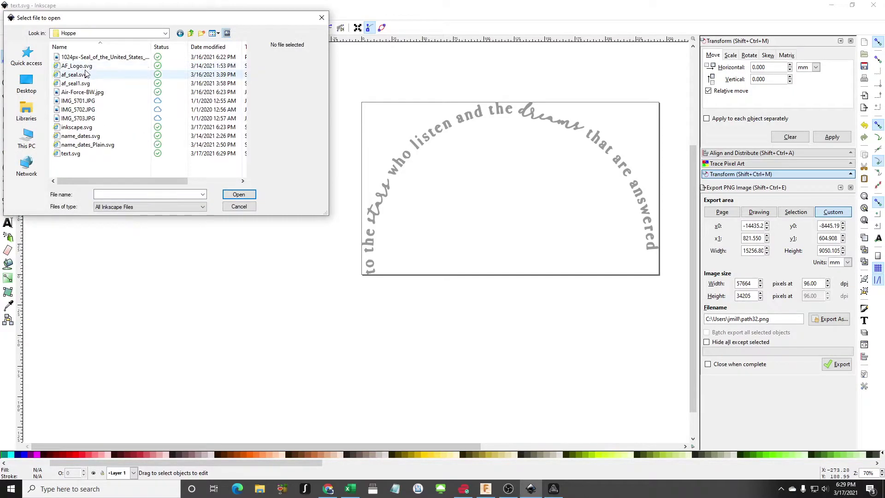
pyautogui.click(88, 127)
pyautogui.click(239, 194)
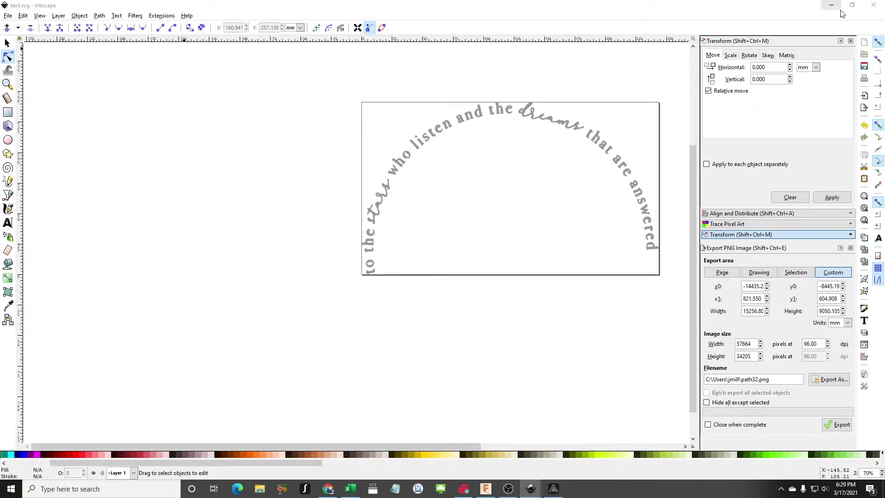
pyautogui.scroll(-7, 352, 246)
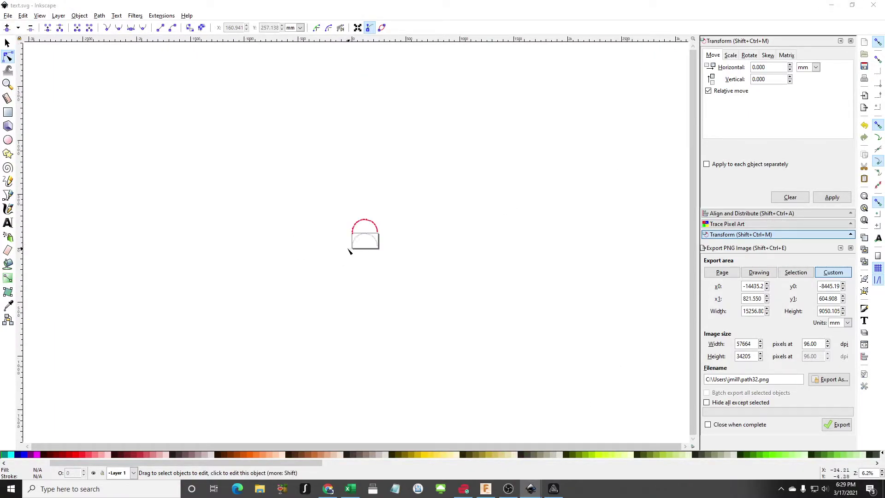
pyautogui.scroll(4, 350, 250)
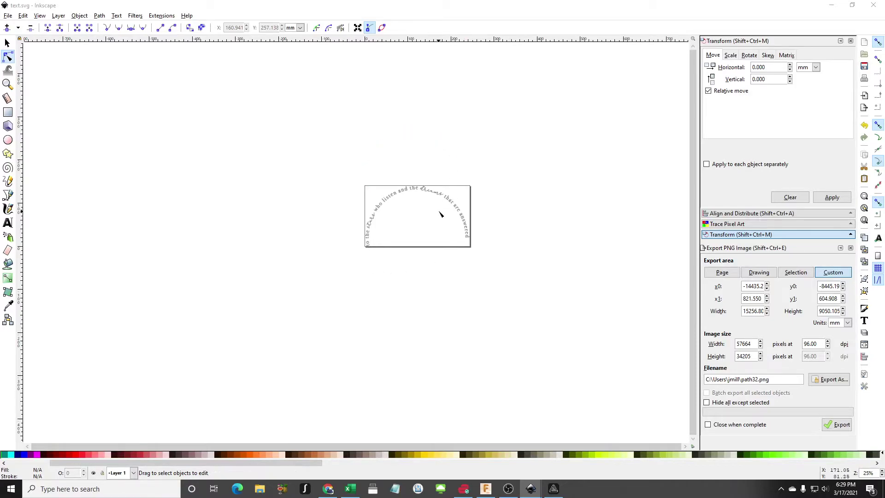
pyautogui.scroll(7, 476, 227)
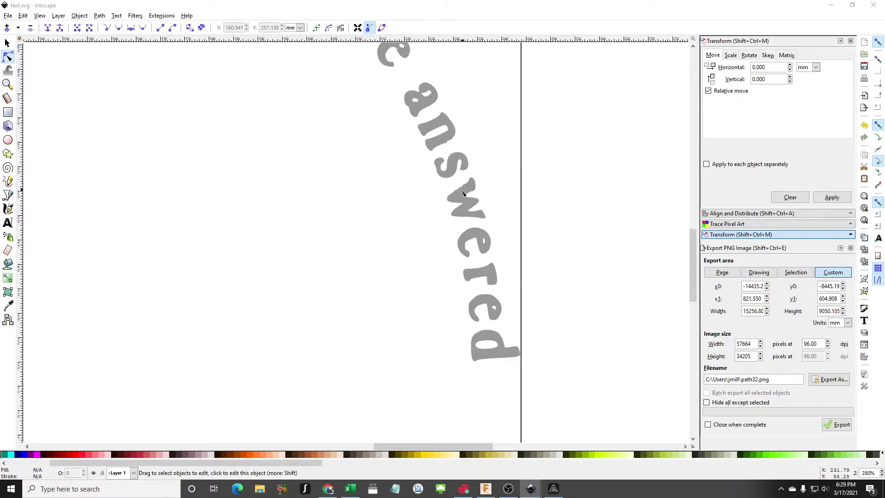
pyautogui.click(7, 44)
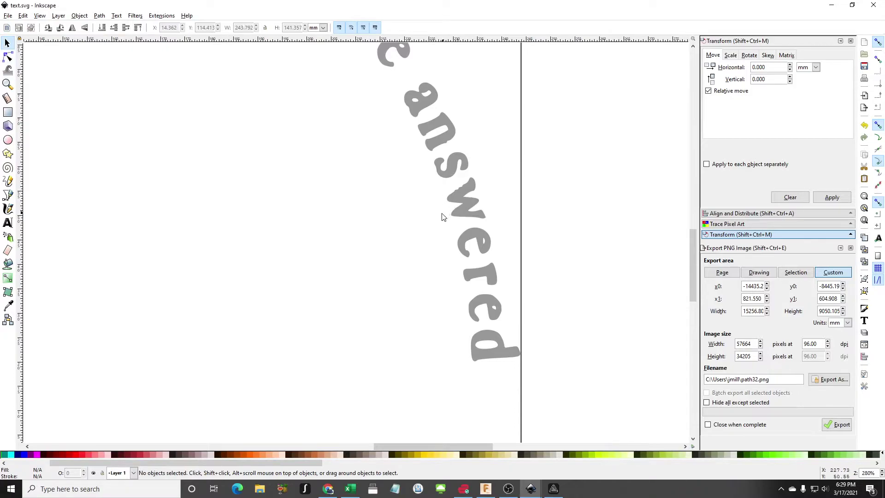
pyautogui.scroll(-7, 444, 217)
# - Open inkscape.svg from the Hoppe folder and select its artwork path for node editing
pyautogui.click(7, 15)
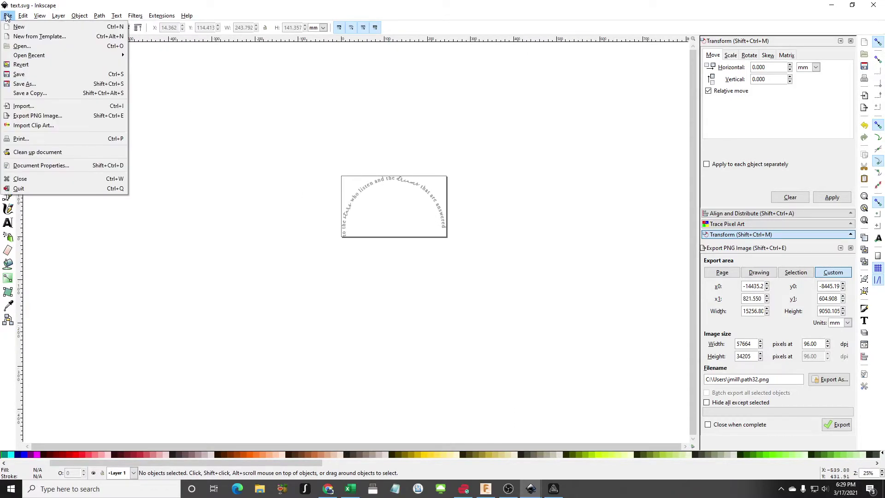
pyautogui.click(12, 46)
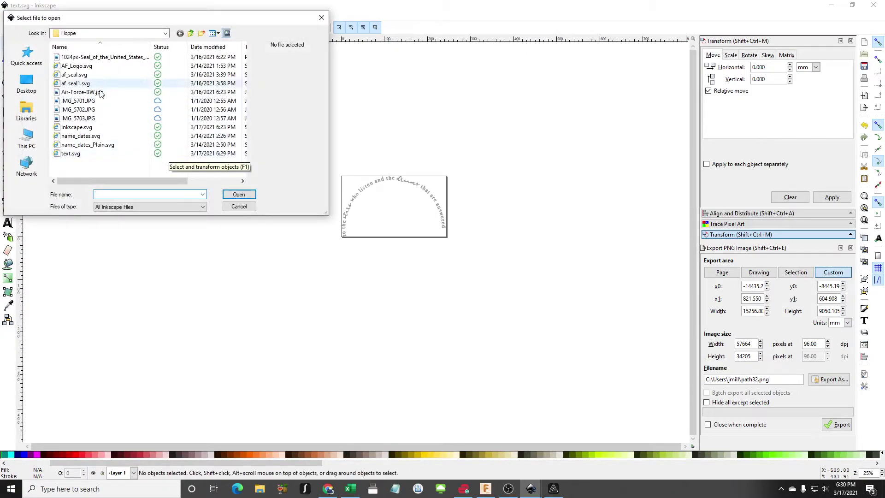
pyautogui.doubleClick(82, 127)
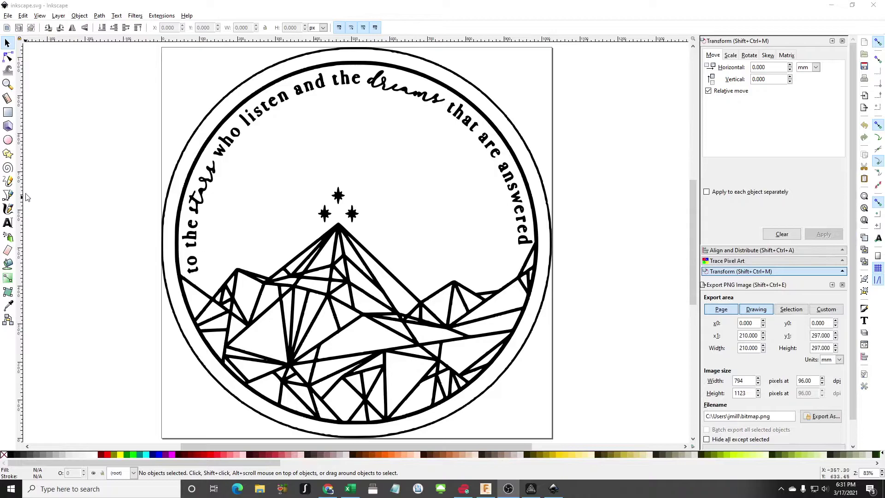
pyautogui.click(7, 57)
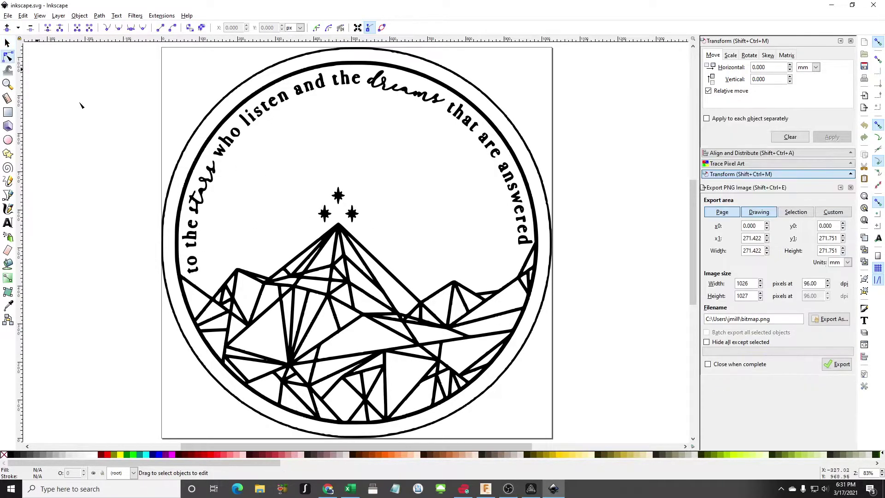
pyautogui.click(195, 262)
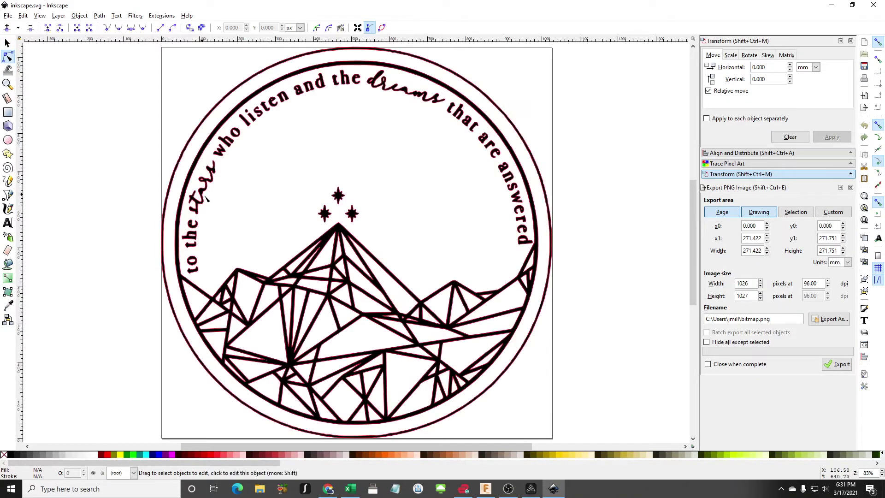
pyautogui.click(194, 263)
# - Delete the path nodes of the word "to" and the letter "t" that follows it in the arched text
pyautogui.scroll(7, 207, 254)
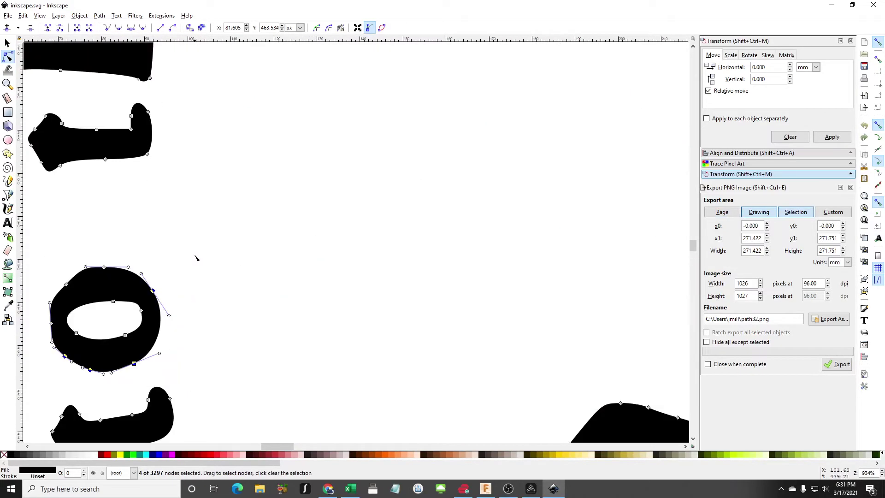
pyautogui.scroll(-5, 198, 249)
pyautogui.moveTo(212, 139); pyautogui.dragTo(43, 394)
pyautogui.press('Delete')
pyautogui.scroll(3, 143, 249)
pyautogui.moveTo(220, 299); pyautogui.dragTo(26, 186)
pyautogui.press('Delete')
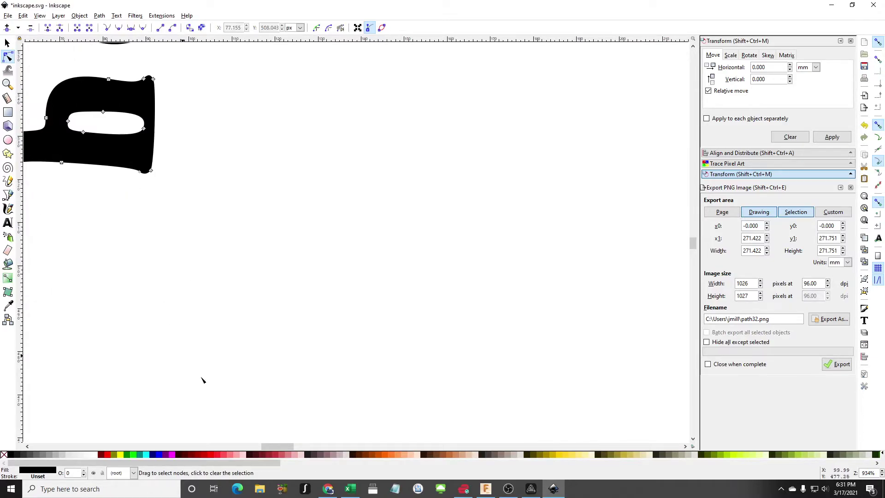
# - Delete the path nodes of the remaining letters "h" and "e" in the first "the"
pyautogui.moveTo(275, 445); pyautogui.dragTo(259, 444)
pyautogui.moveTo(492, 87); pyautogui.dragTo(353, 192)
pyautogui.press('Delete')
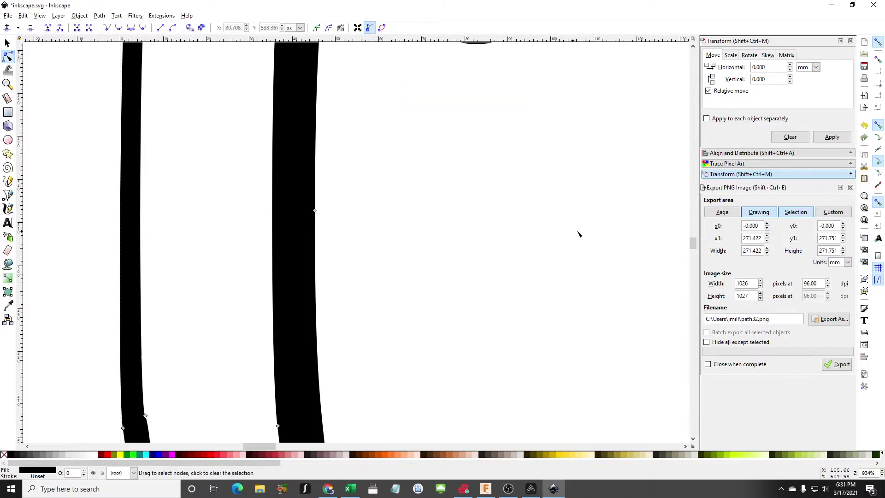
pyautogui.scroll(10, 589, 233)
pyautogui.moveTo(605, 219); pyautogui.dragTo(404, 352)
pyautogui.press('Delete')
# - Delete the path nodes of the first letters of the script word "stars"
pyautogui.scroll(12, 613, 232)
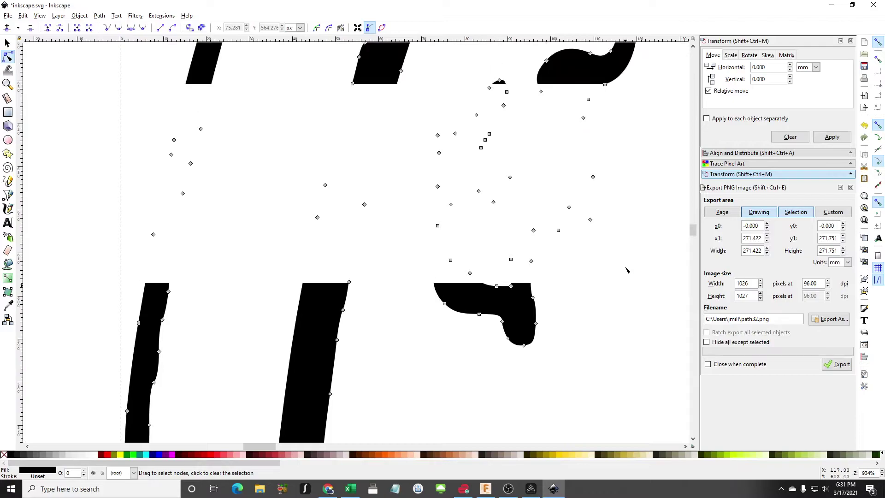
pyautogui.hscroll(4, 687, 445)
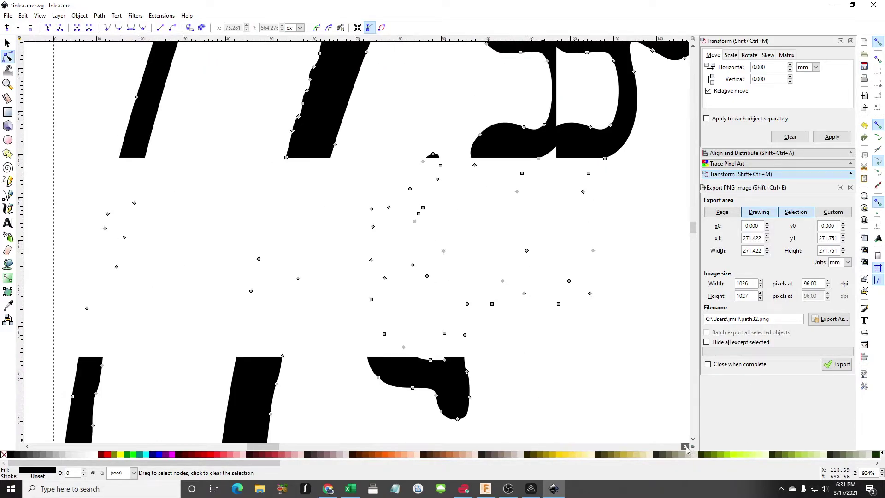
pyautogui.moveTo(602, 136); pyautogui.dragTo(362, 431)
pyautogui.press('Delete')
pyautogui.scroll(3, 645, 235)
pyautogui.moveTo(637, 159); pyautogui.dragTo(458, 233)
pyautogui.press('Delete')
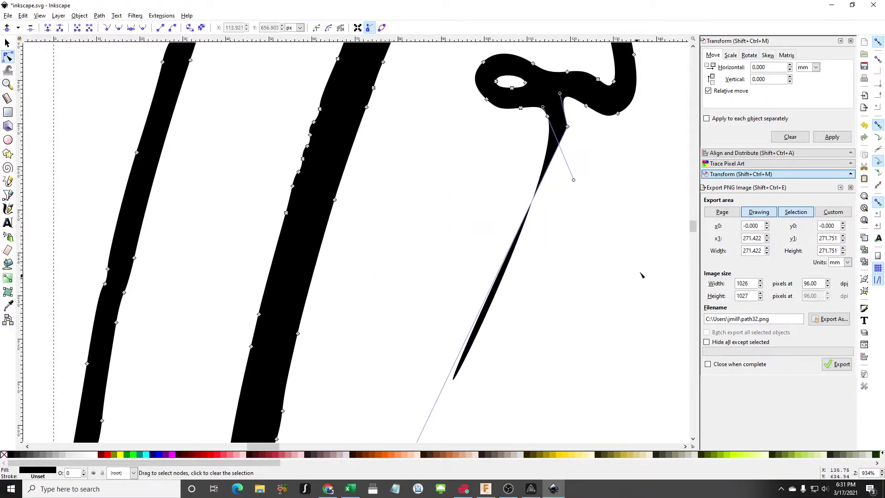
# - Delete the path nodes of the remaining letters of the script word "stars"
pyautogui.scroll(-1, 563, 331)
pyautogui.scroll(4, 582, 274)
pyautogui.moveTo(639, 245); pyautogui.dragTo(469, 101)
pyautogui.press('Delete')
pyautogui.scroll(5, 661, 217)
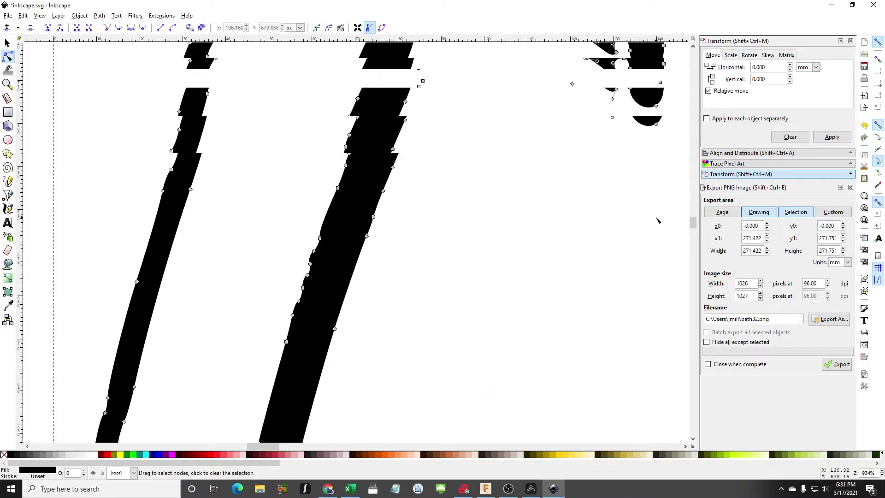
pyautogui.moveTo(523, 414); pyautogui.dragTo(674, 228)
# - Delete the path nodes of the word "who" letter by letter
pyautogui.hscroll(8, 544, 253)
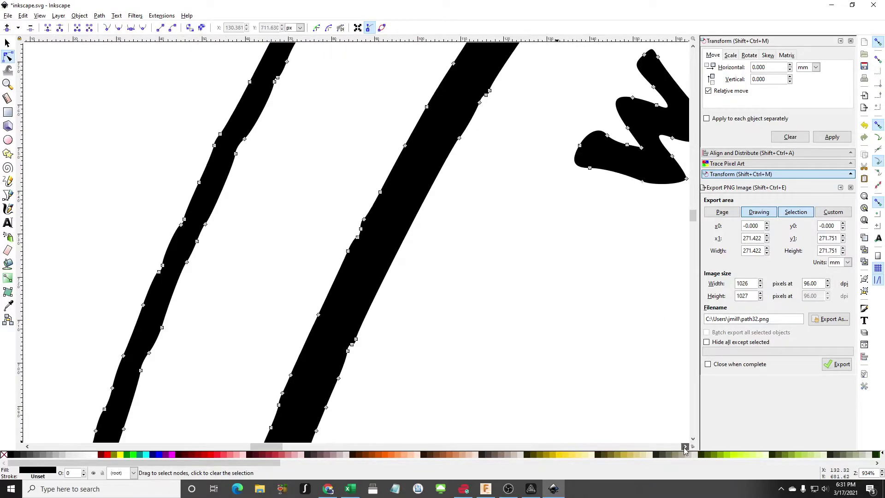
pyautogui.moveTo(485, 415); pyautogui.dragTo(304, 249)
pyautogui.press('Delete')
pyautogui.moveTo(625, 334); pyautogui.dragTo(355, 150)
pyautogui.press('Delete')
pyautogui.moveTo(669, 234); pyautogui.dragTo(488, 64)
pyautogui.press('Delete')
# - Delete the path nodes of the letters "an" in "and" and of the end of "listen"
pyautogui.hscroll(-8, 608, 290)
pyautogui.scroll(3, 609, 290)
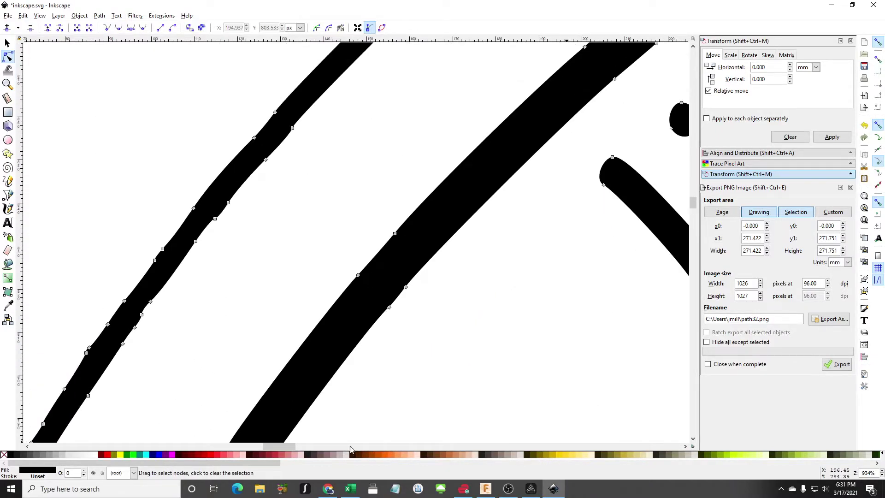
pyautogui.moveTo(281, 448)
pyautogui.mouseDown()
pyautogui.moveTo(336, 444)
pyautogui.moveTo(327, 441)
pyautogui.mouseUp()
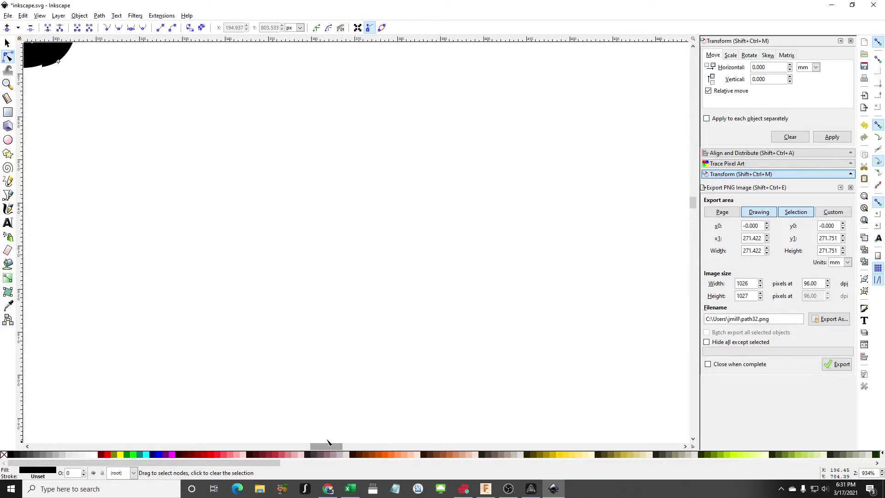
pyautogui.scroll(-2, 295, 322)
pyautogui.moveTo(297, 221); pyautogui.dragTo(408, 73)
pyautogui.press('Delete')
pyautogui.moveTo(316, 100); pyautogui.dragTo(275, 191)
pyautogui.press('Delete')
# - Delete the path nodes of the remaining letters of the word "listen"
pyautogui.moveTo(256, 126); pyautogui.dragTo(181, 222)
pyautogui.press('Delete')
pyautogui.moveTo(218, 146); pyautogui.dragTo(142, 253)
pyautogui.press('Delete')
pyautogui.press('Delete')
pyautogui.moveTo(98, 275); pyautogui.dragTo(51, 320)
pyautogui.press('Delete')
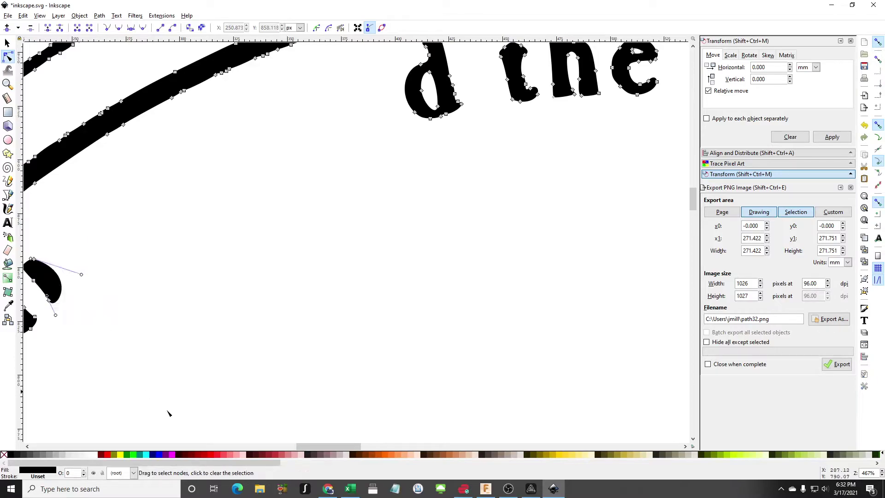
# - Delete the leftover path fragments of "listen" just inside the inner ring
pyautogui.moveTo(311, 447); pyautogui.dragTo(299, 447)
pyautogui.moveTo(239, 241); pyautogui.dragTo(120, 344)
pyautogui.press('Delete')
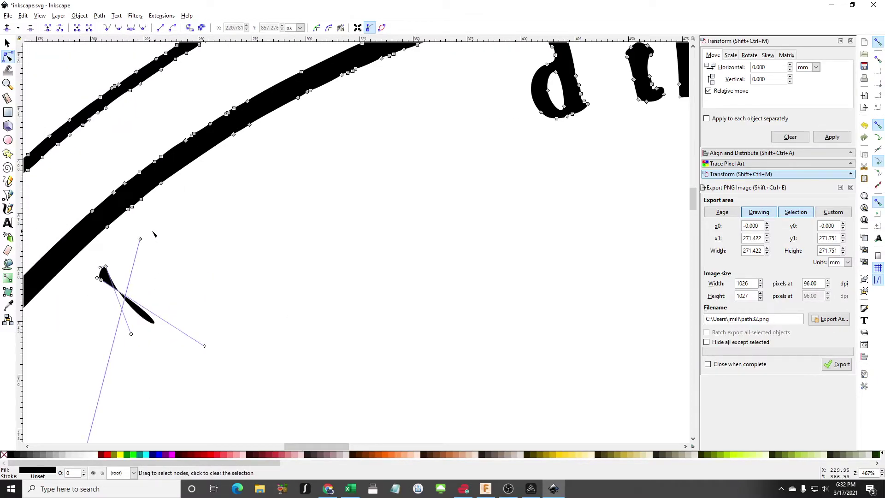
pyautogui.press('Delete')
pyautogui.moveTo(102, 301); pyautogui.dragTo(102, 302)
pyautogui.press('Delete')
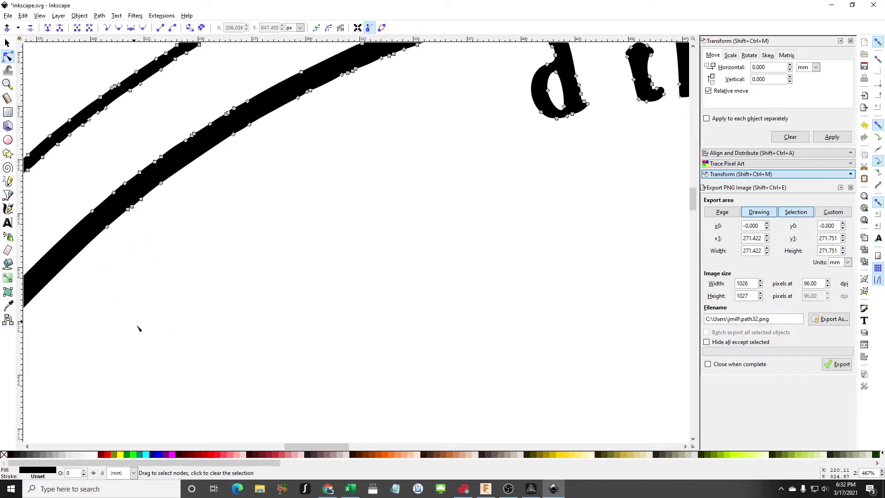
# - Delete the path nodes of the "d" in "and" and of the following word "the"
pyautogui.scroll(5, 650, 296)
pyautogui.moveTo(508, 386); pyautogui.dragTo(610, 199)
pyautogui.press('Delete')
pyautogui.moveTo(609, 313)
pyautogui.mouseDown()
pyautogui.moveTo(632, 293)
pyautogui.moveTo(679, 201)
pyautogui.mouseUp()
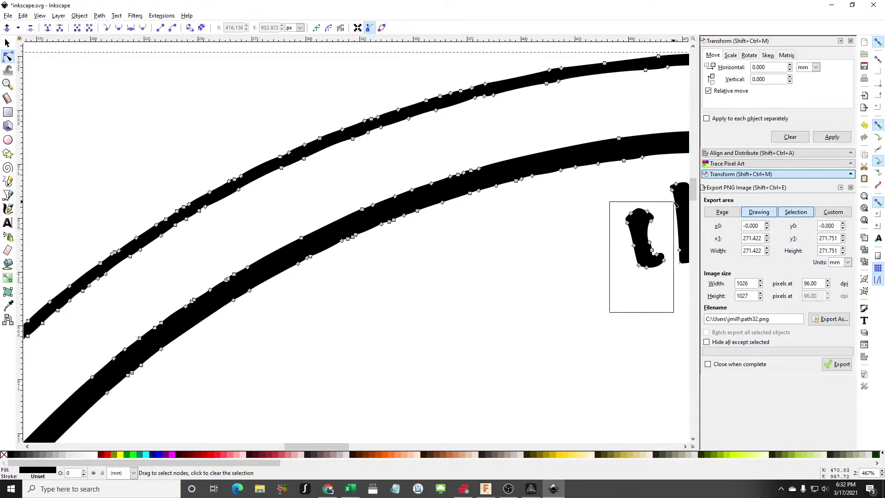
pyautogui.press('Delete')
pyautogui.click(357, 451)
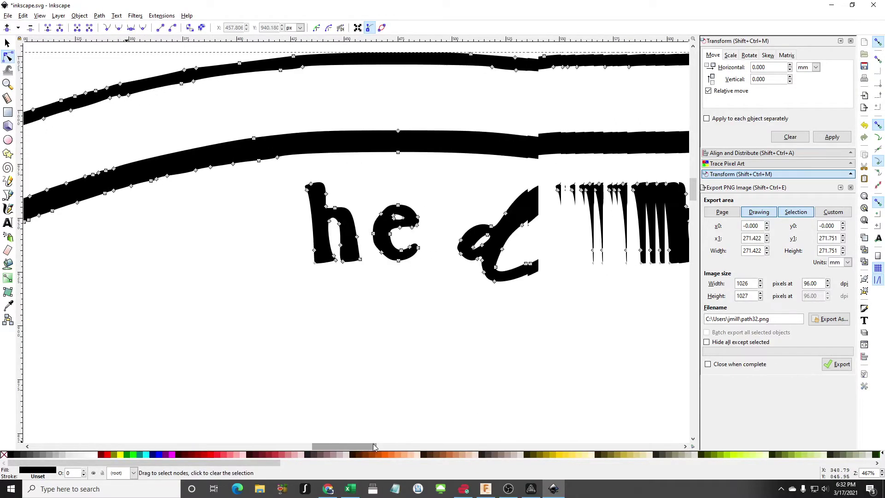
pyautogui.moveTo(287, 321); pyautogui.dragTo(419, 185)
pyautogui.press('Delete')
# - Delete the path nodes of the script word "dreams", including its leftover fragments
pyautogui.moveTo(413, 344); pyautogui.dragTo(592, 180)
pyautogui.press('Delete')
pyautogui.moveTo(532, 355); pyautogui.dragTo(664, 230)
pyautogui.press('Delete')
pyautogui.click(397, 451)
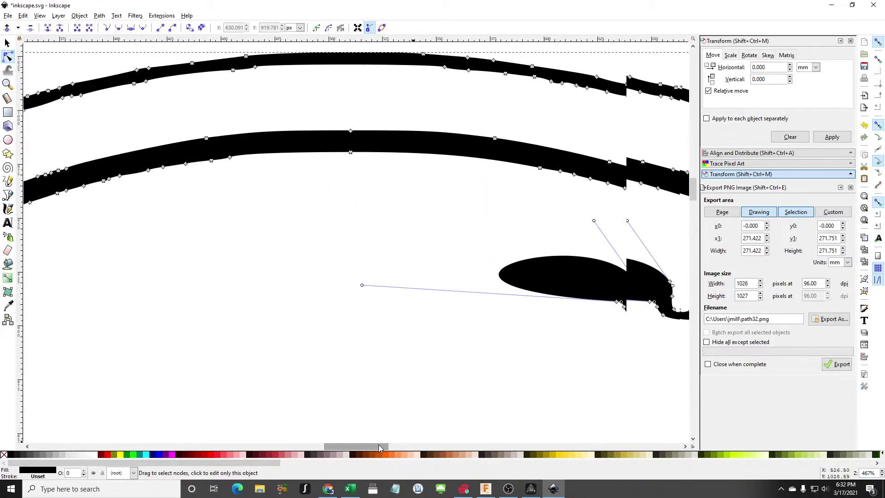
pyautogui.moveTo(365, 281); pyautogui.dragTo(365, 280)
pyautogui.press('Delete')
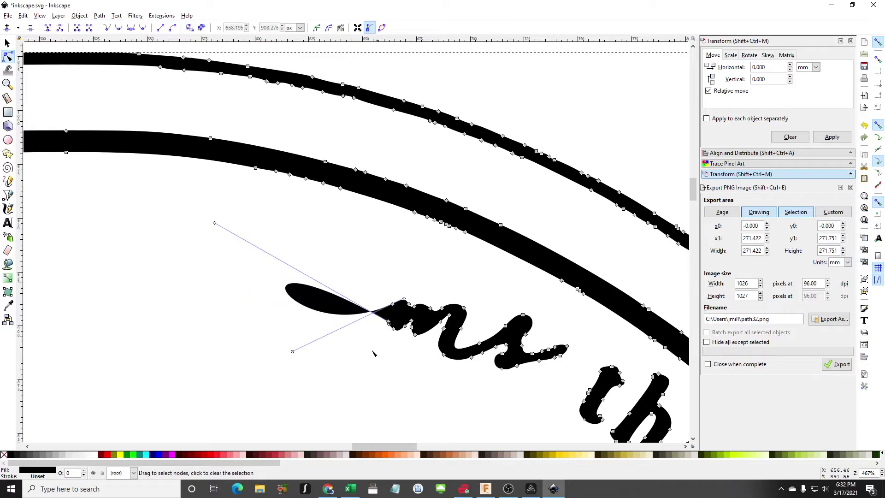
pyautogui.moveTo(436, 323); pyautogui.dragTo(475, 295)
pyautogui.press('Delete')
pyautogui.moveTo(437, 403); pyautogui.dragTo(588, 309)
pyautogui.press('Delete')
# - Delete the path nodes of the word "that" and of the first letter of "are"
pyautogui.scroll(-2, 461, 369)
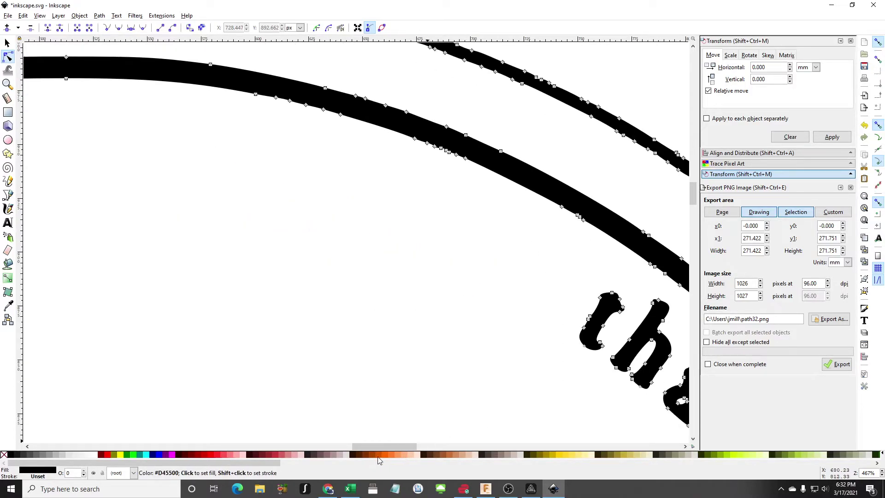
pyautogui.moveTo(388, 444); pyautogui.dragTo(424, 445)
pyautogui.scroll(-5, 277, 230)
pyautogui.moveTo(179, 260); pyautogui.dragTo(319, 277)
pyautogui.press('Delete')
pyautogui.press('Delete')
pyautogui.moveTo(260, 206)
pyautogui.mouseDown()
pyautogui.moveTo(312, 217)
pyautogui.moveTo(396, 346)
pyautogui.mouseUp()
pyautogui.press('Delete')
pyautogui.moveTo(378, 298)
pyautogui.mouseDown()
pyautogui.moveTo(457, 394)
pyautogui.moveTo(448, 382)
pyautogui.mouseUp()
pyautogui.scroll(-2, 448, 382)
pyautogui.scroll(-3, 448, 381)
pyautogui.press('Delete')
# - Delete the path nodes of the letters "re" in "are"
pyautogui.moveTo(411, 247); pyautogui.dragTo(487, 358)
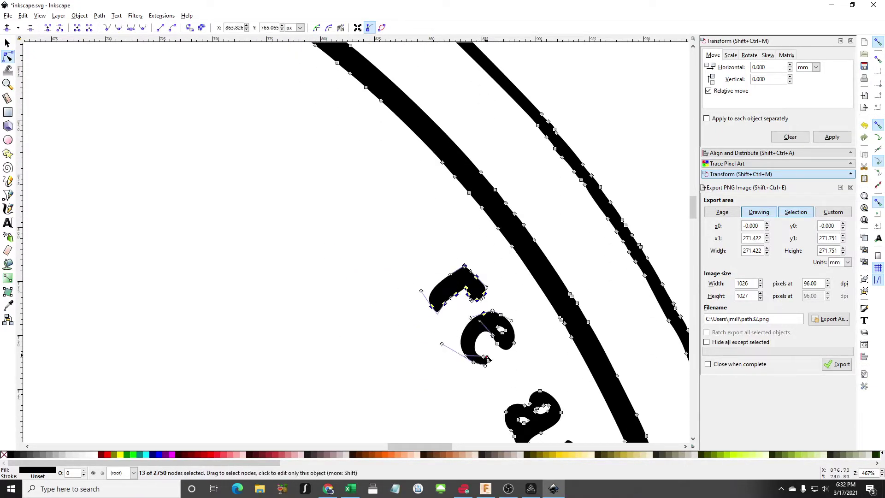
pyautogui.press('Delete')
pyautogui.moveTo(439, 282); pyautogui.dragTo(525, 368)
pyautogui.press('Delete')
# - Delete the path nodes of the first letters of the word "answered"
pyautogui.scroll(-1, 483, 359)
pyautogui.moveTo(482, 349); pyautogui.dragTo(563, 435)
pyautogui.press('Delete')
pyautogui.scroll(-6, 567, 380)
pyautogui.moveTo(513, 261); pyautogui.dragTo(596, 371)
pyautogui.moveTo(527, 331); pyautogui.dragTo(621, 406)
pyautogui.press('Delete')
pyautogui.scroll(-6, 584, 377)
pyautogui.moveTo(559, 272); pyautogui.dragTo(648, 397)
pyautogui.press('Delete')
pyautogui.moveTo(561, 331); pyautogui.dragTo(650, 430)
pyautogui.press('Delete')
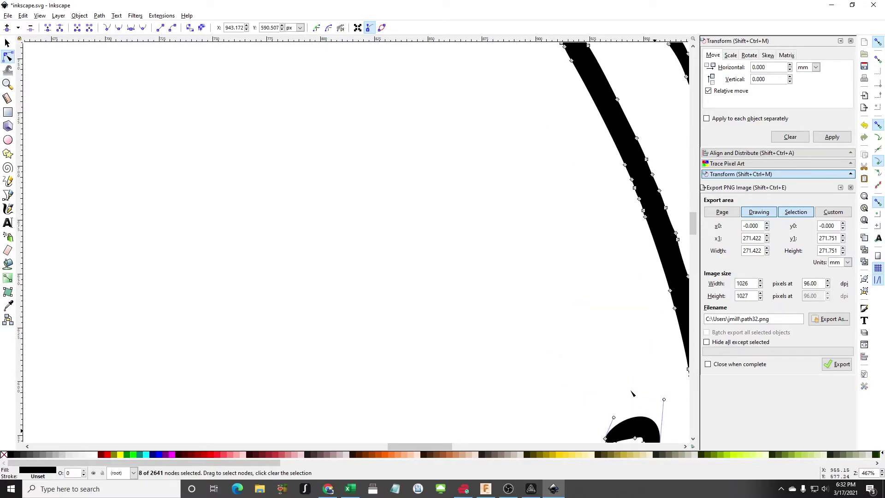
# - Delete the path nodes of the remaining letters of the word "answered"
pyautogui.scroll(-7, 595, 258)
pyautogui.moveTo(580, 239); pyautogui.dragTo(668, 372)
pyautogui.press('Delete')
pyautogui.scroll(-5, 644, 364)
pyautogui.moveTo(436, 446); pyautogui.dragTo(449, 447)
pyautogui.moveTo(448, 261); pyautogui.dragTo(541, 345)
pyautogui.press('Delete')
pyautogui.moveTo(514, 291); pyautogui.dragTo(571, 328)
pyautogui.press('Delete')
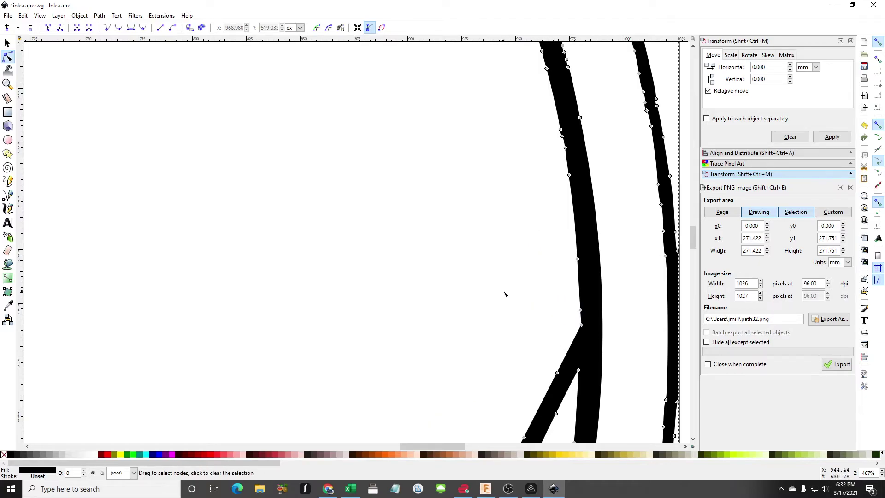
# - Save the artwork without lettering under the name nowords as a Plain SVG in the Hoppe folder
pyautogui.keyDown('ctrl'); pyautogui.scroll(-6, 505, 294); pyautogui.keyUp('ctrl')
pyautogui.click(553, 308)
pyautogui.click(8, 15)
pyautogui.click(32, 84)
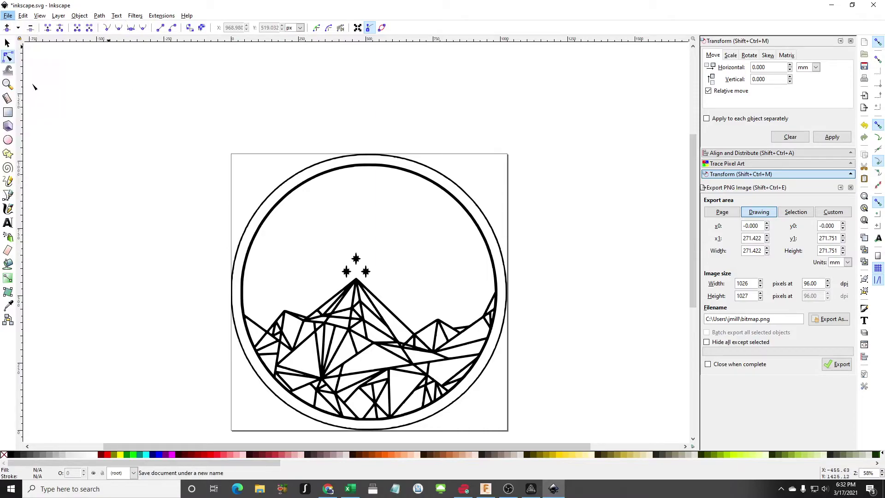
pyautogui.write('nowords')
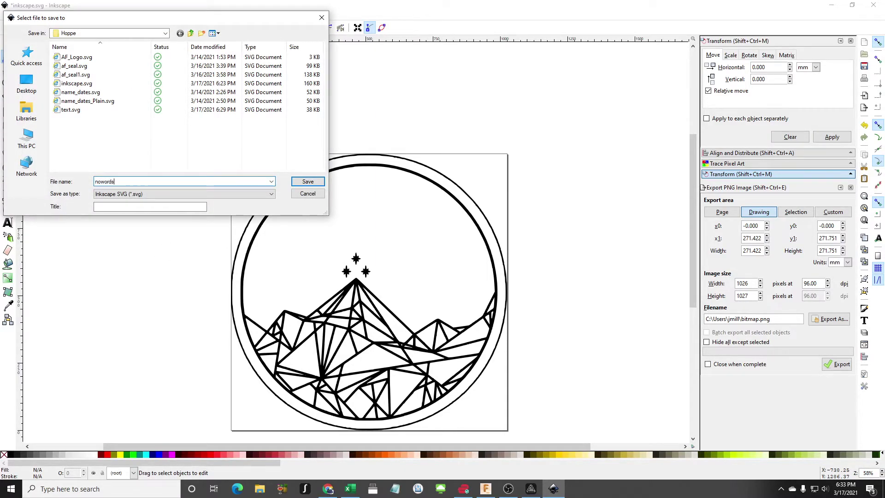
pyautogui.click(128, 194)
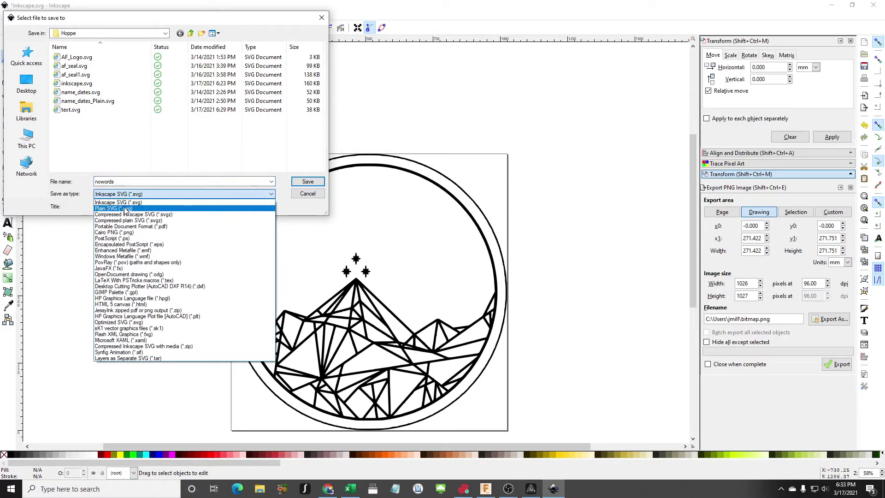
pyautogui.click(126, 209)
pyautogui.click(307, 182)
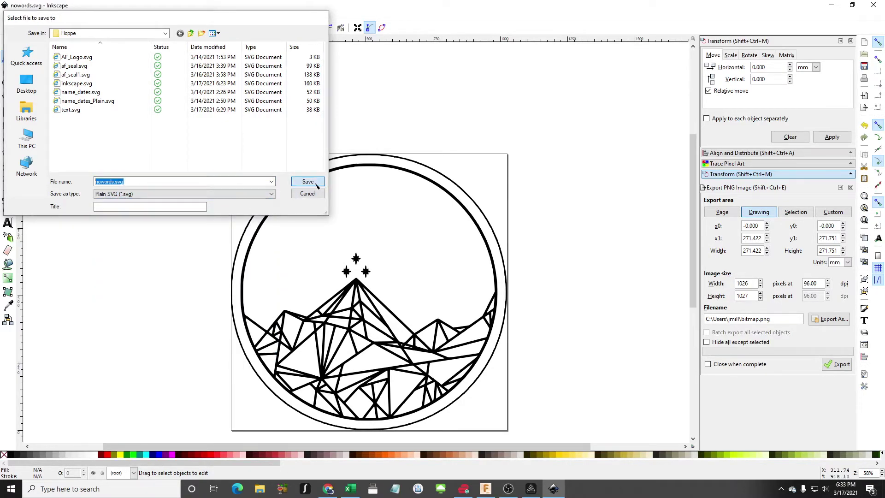
# - Switch to Snapmaker Luban and hide the inkscape.svg object in edit mode
pyautogui.click(531, 489)
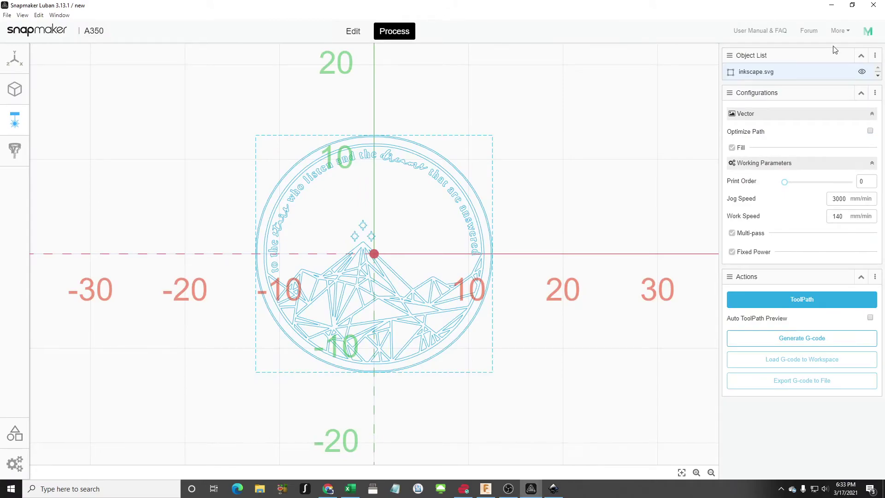
pyautogui.click(862, 71)
pyautogui.click(355, 31)
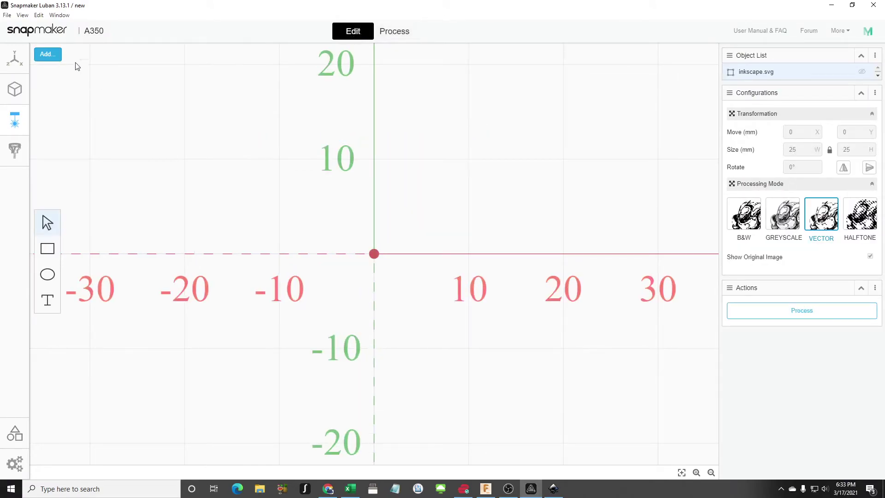
# - Add nowords.svg and text.svg from the Hoppe folder to the laser project
pyautogui.click(47, 54)
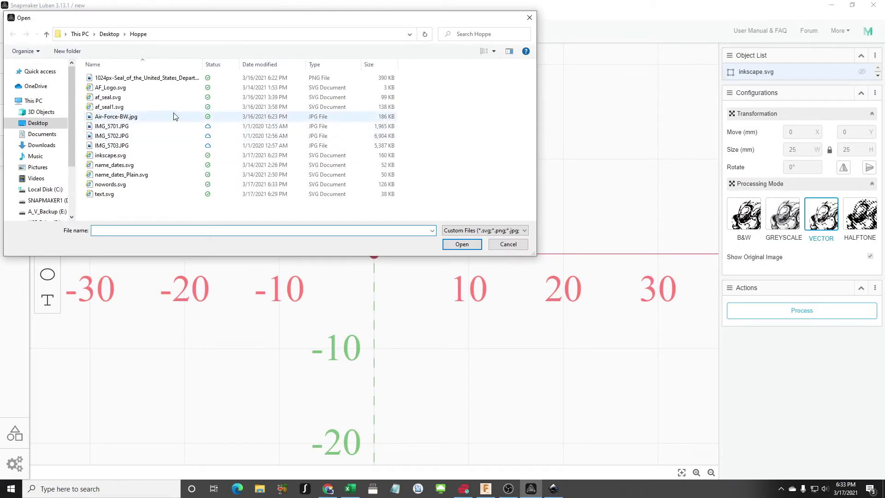
pyautogui.doubleClick(110, 184)
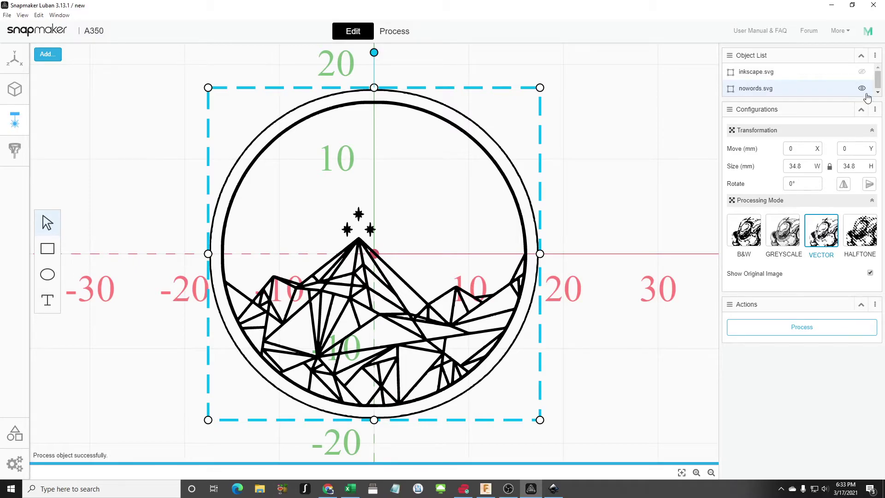
pyautogui.click(48, 54)
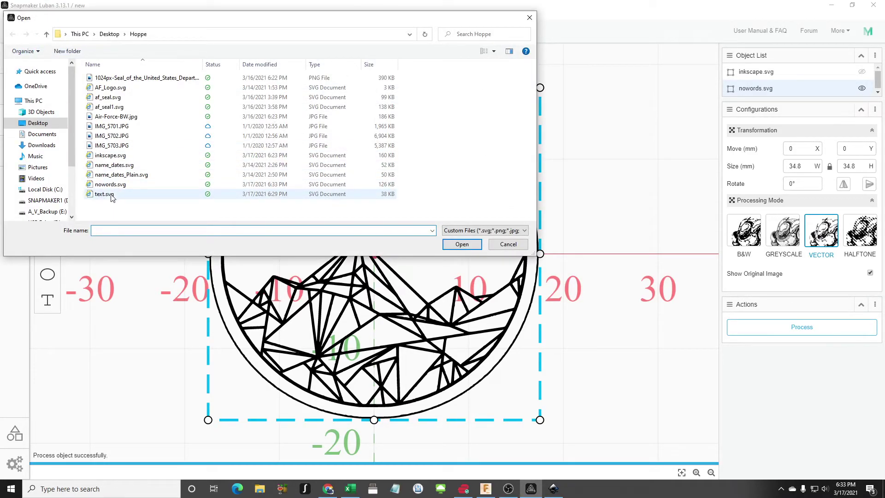
pyautogui.doubleClick(110, 194)
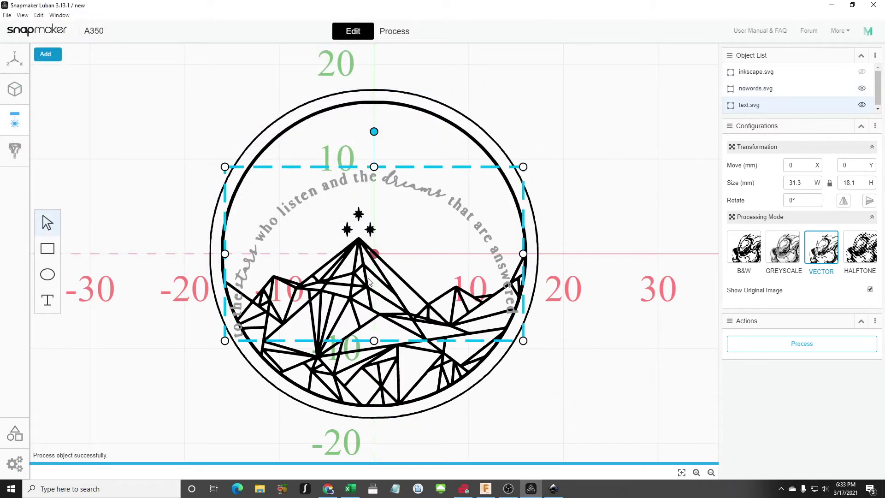
# - Set the Y position of text.svg to 6.5 mm and process the artwork
pyautogui.click(854, 166)
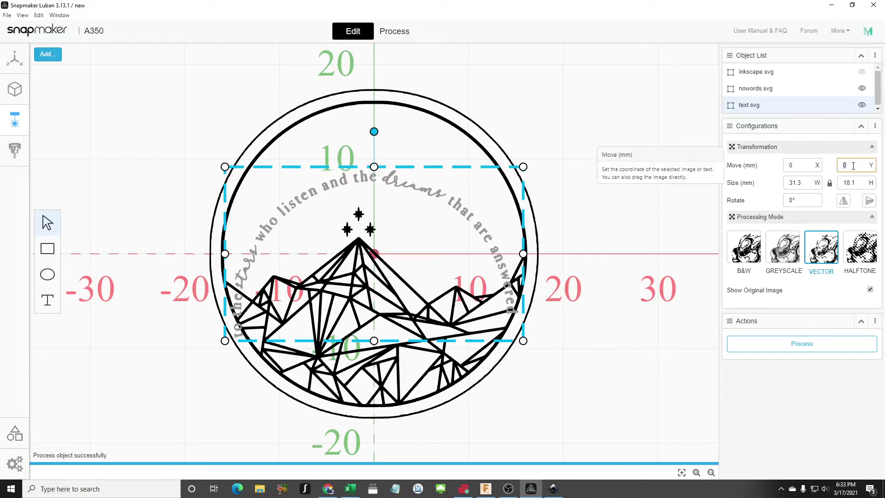
pyautogui.write('10')
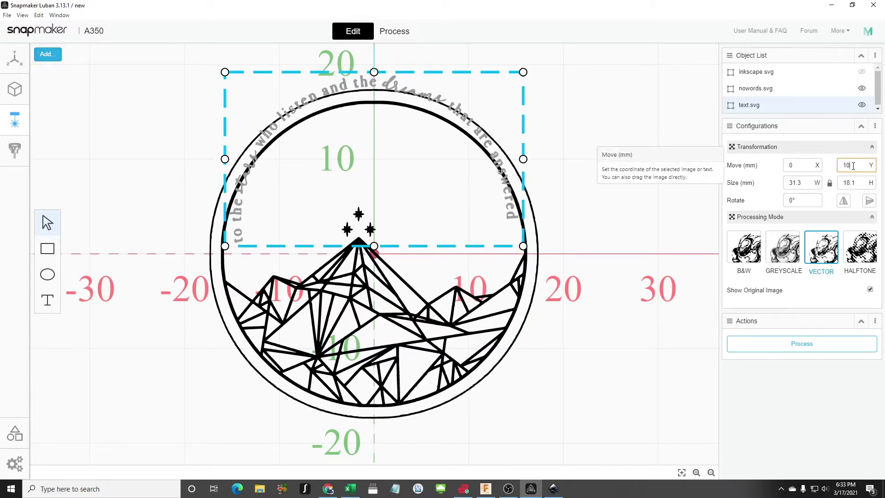
pyautogui.press('BackSpace')
pyautogui.write('8')
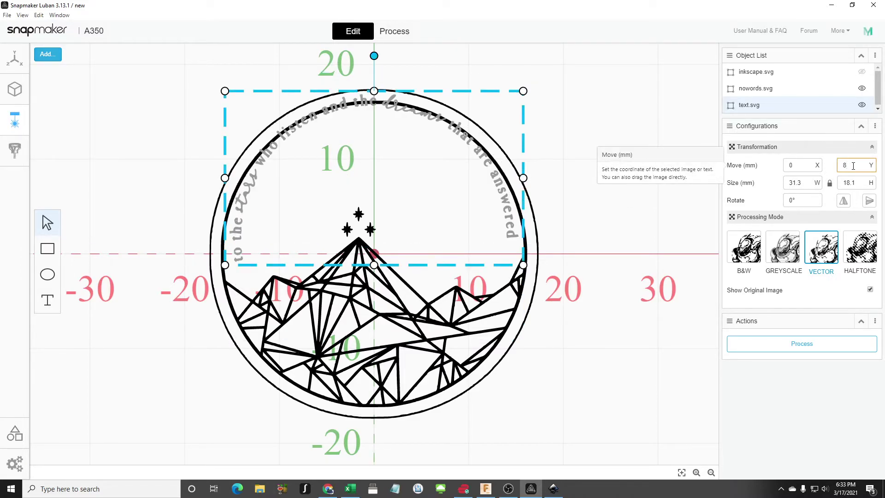
pyautogui.write('7')
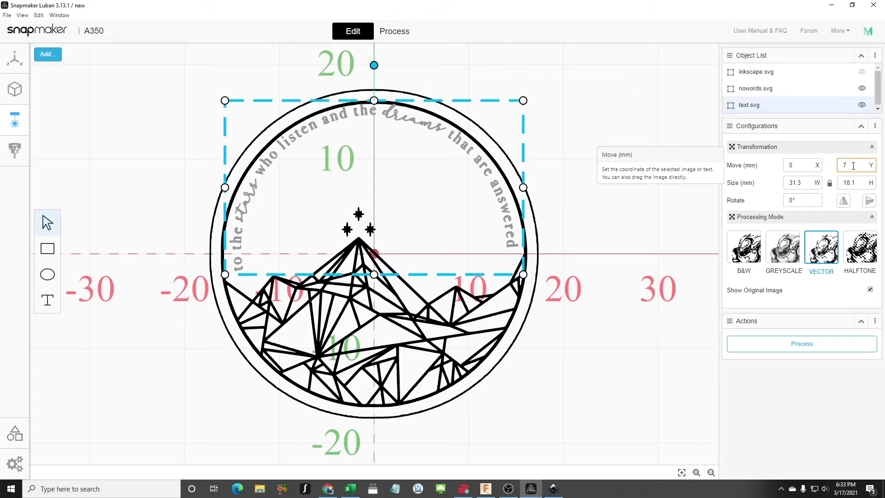
pyautogui.press('Return')
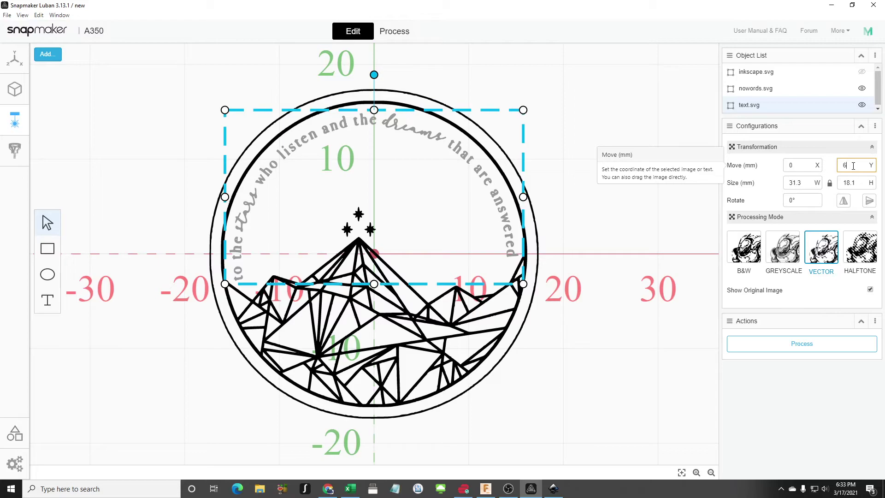
pyautogui.write('.5')
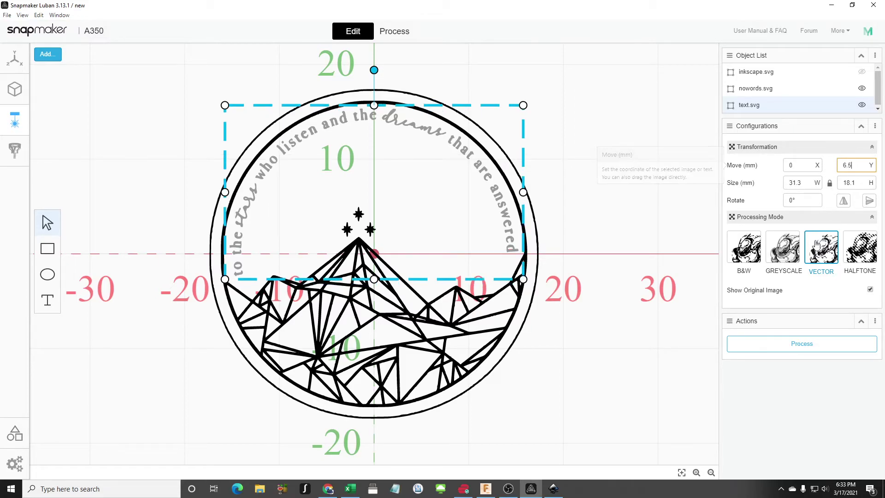
pyautogui.click(785, 345)
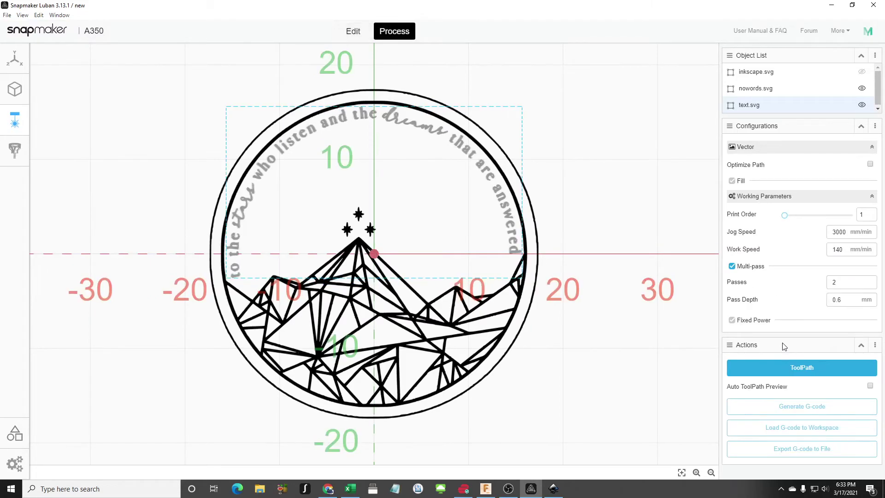
# - Hide nowords.svg and enable Fill for it
pyautogui.click(759, 91)
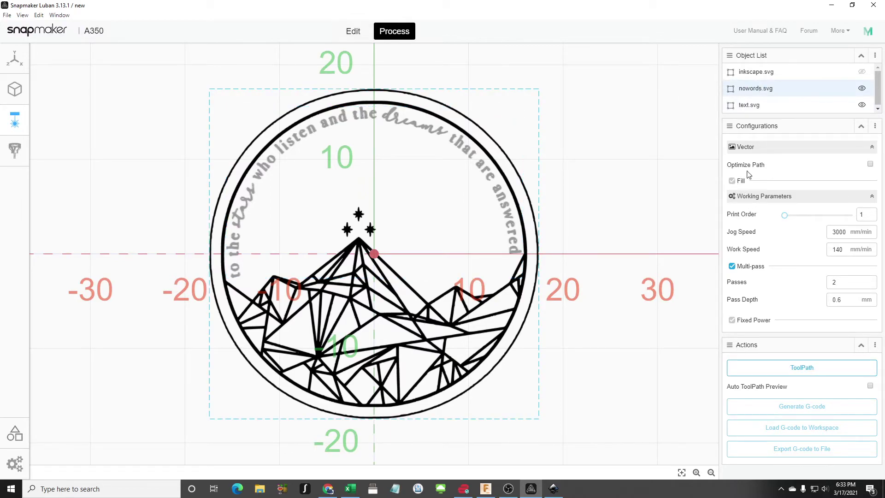
pyautogui.click(862, 88)
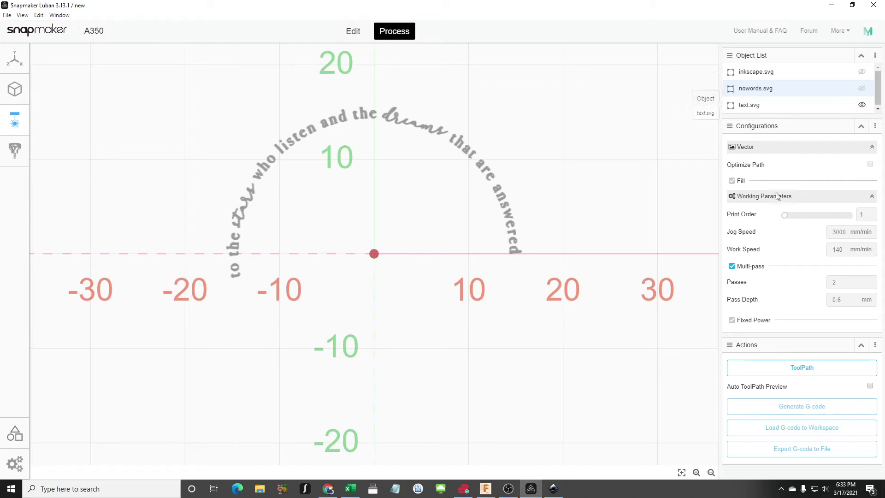
pyautogui.click(735, 182)
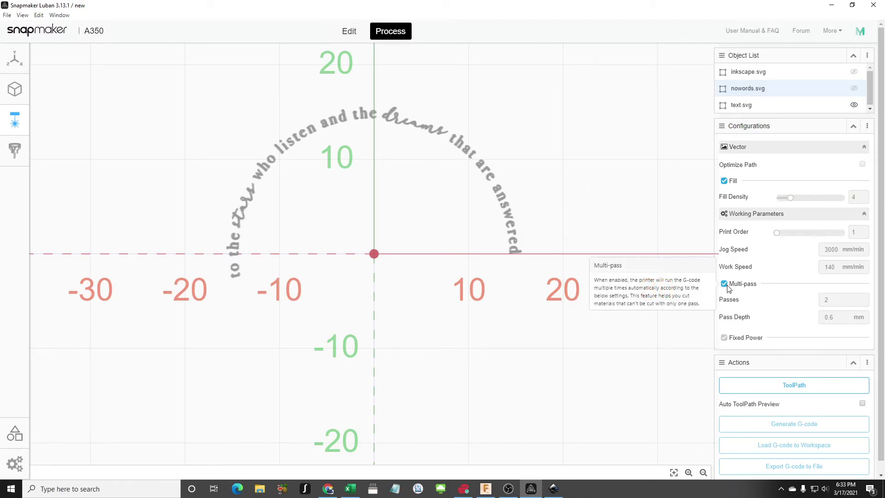
# - Configure text.svg with Fill at density 15, Multi-pass off and Fixed Power at 20%
pyautogui.click(805, 105)
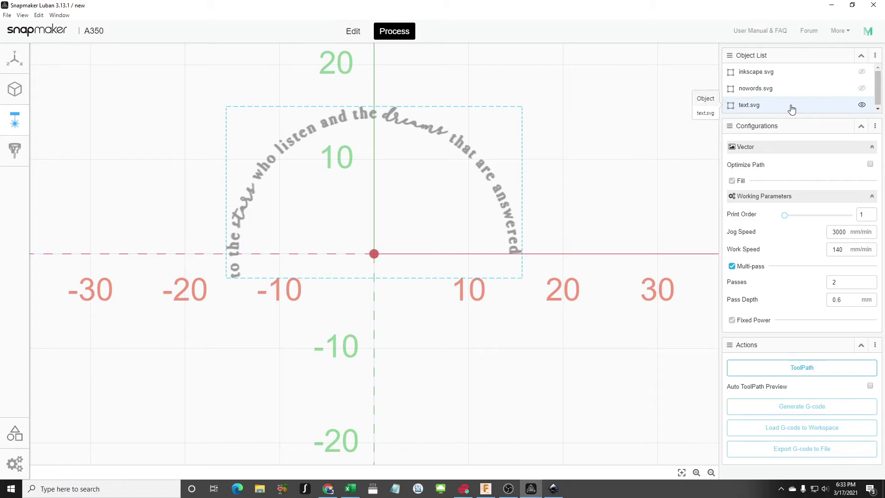
pyautogui.click(732, 182)
pyautogui.moveTo(789, 197); pyautogui.dragTo(824, 201)
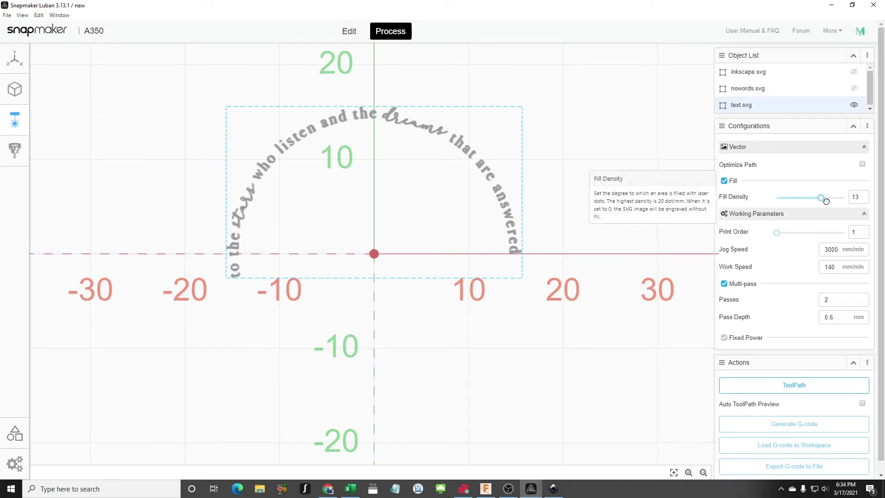
pyautogui.click(725, 284)
pyautogui.click(732, 303)
pyautogui.click(807, 319)
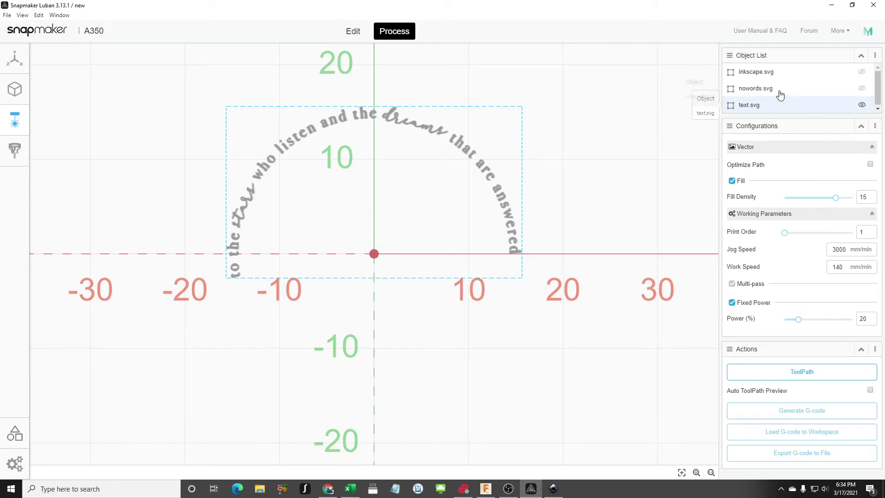
# - Show nowords.svg, hide text.svg and turn off Fill for text.svg
pyautogui.click(810, 89)
pyautogui.click(854, 88)
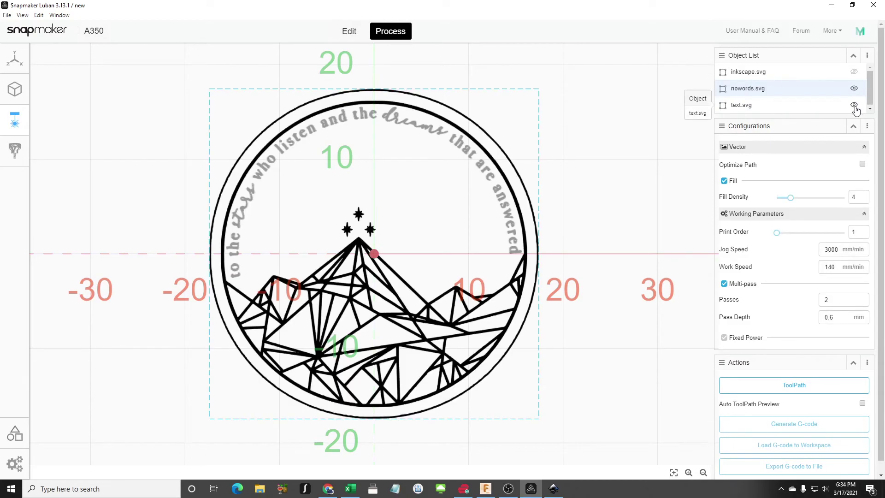
pyautogui.click(854, 105)
pyautogui.click(733, 182)
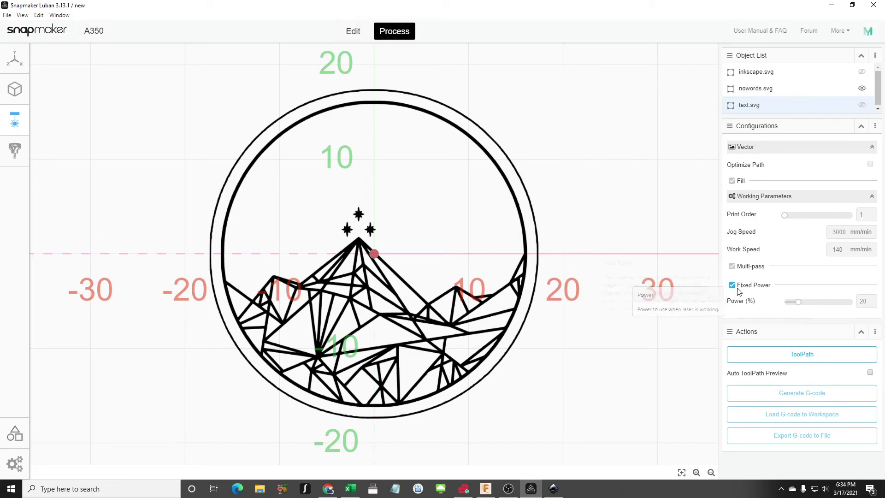
# - Configure nowords.svg with Fill and Multi-pass off and Fixed Power at 50.5%
pyautogui.click(767, 88)
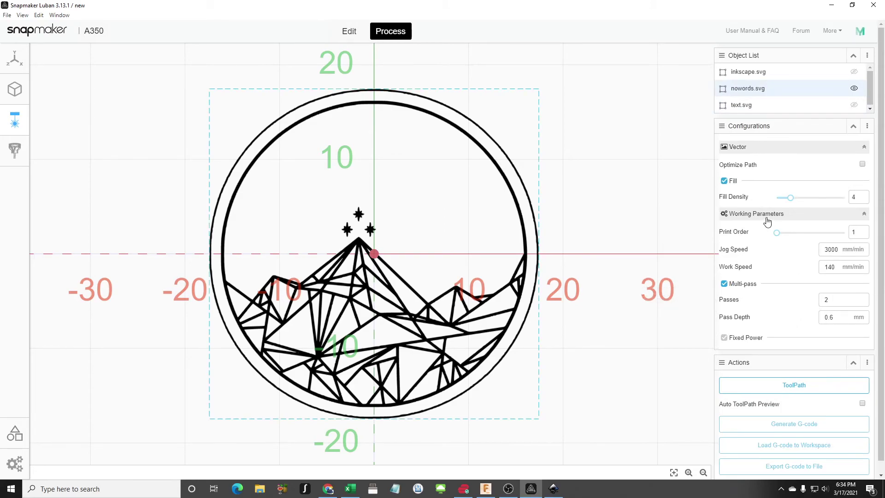
pyautogui.click(724, 181)
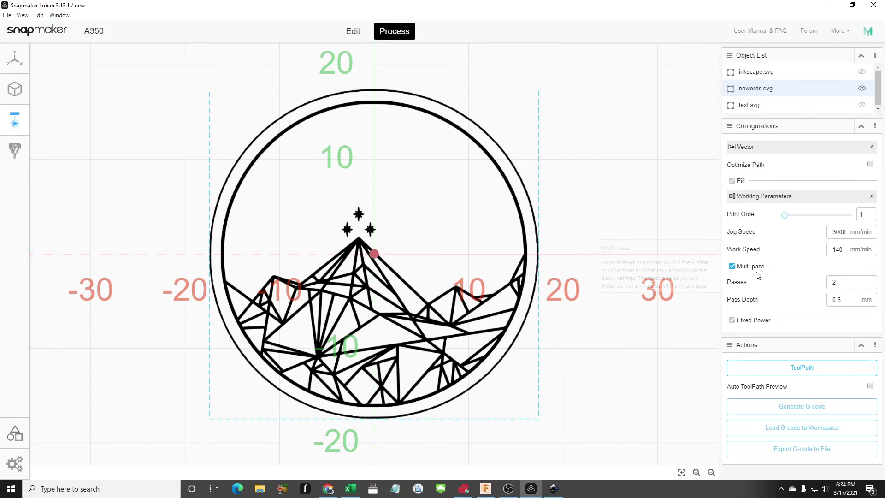
pyautogui.click(732, 266)
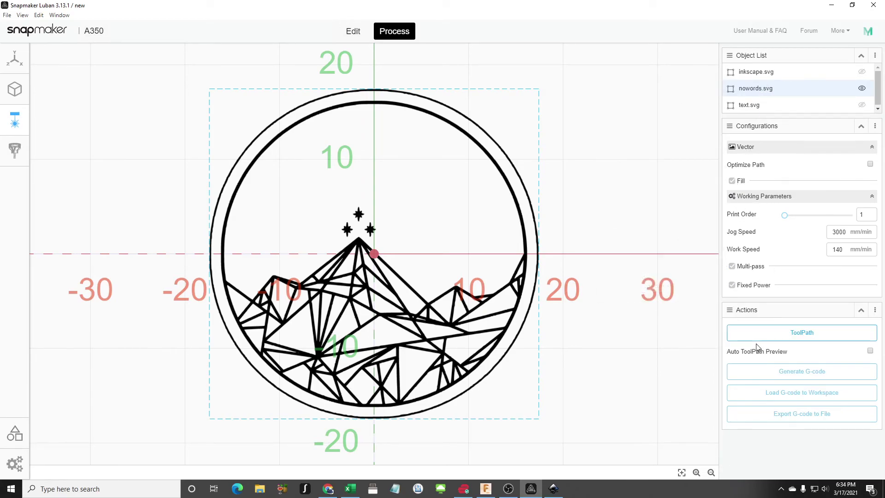
pyautogui.click(732, 285)
pyautogui.moveTo(852, 302); pyautogui.dragTo(820, 302)
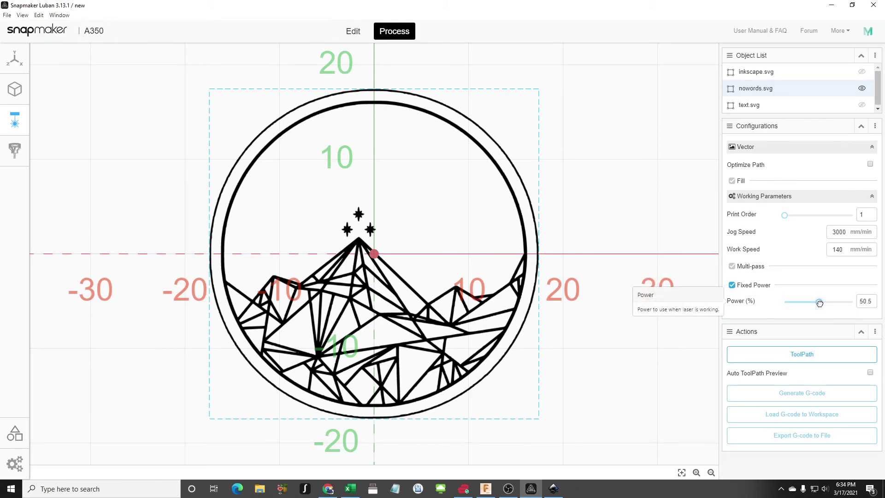
# - Turn Fill back on for text.svg and make both text.svg and nowords.svg visible
pyautogui.click(777, 105)
pyautogui.click(862, 88)
pyautogui.click(862, 105)
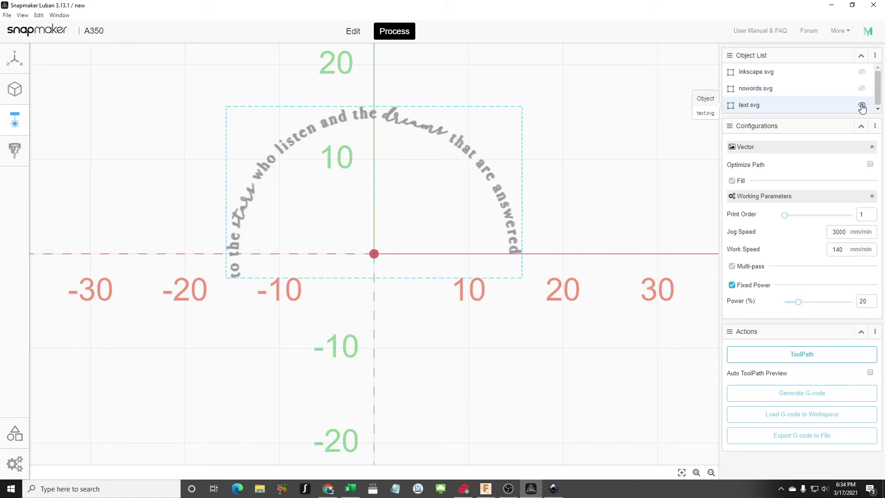
pyautogui.click(732, 181)
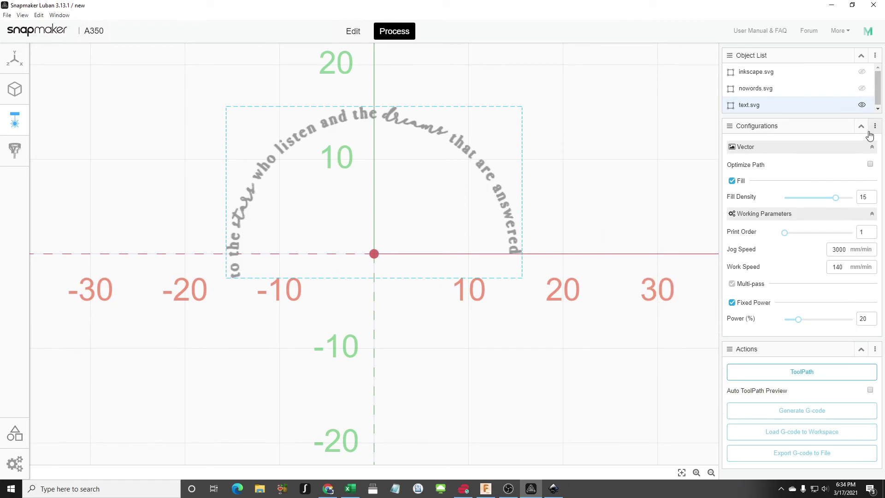
pyautogui.click(861, 88)
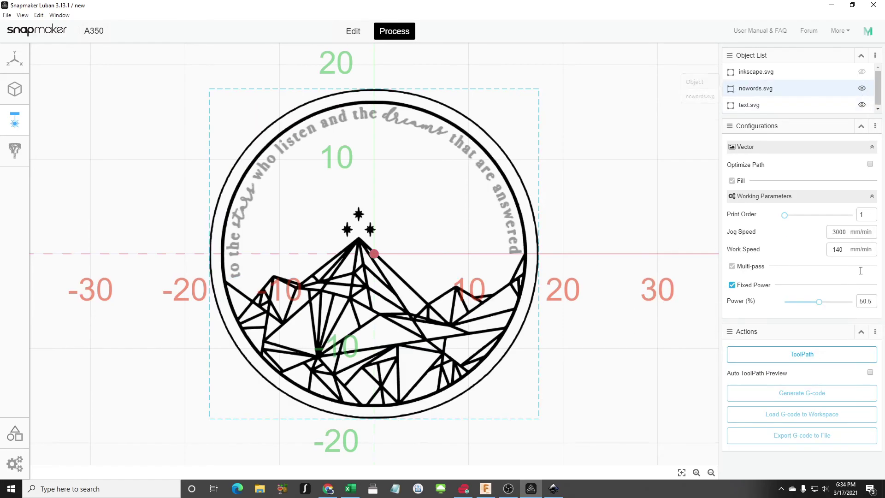
# - Generate the toolpath and G-code for the combined artwork and load the G-code to the workspace
pyautogui.click(814, 359)
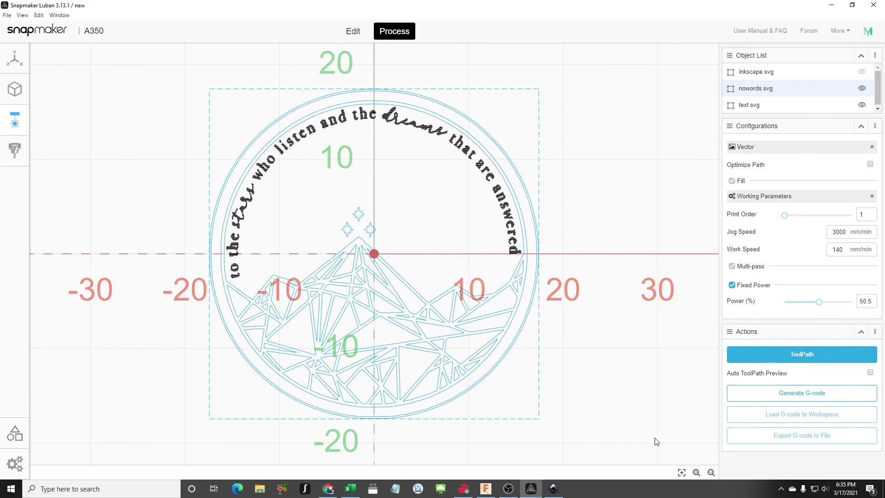
pyautogui.click(802, 400)
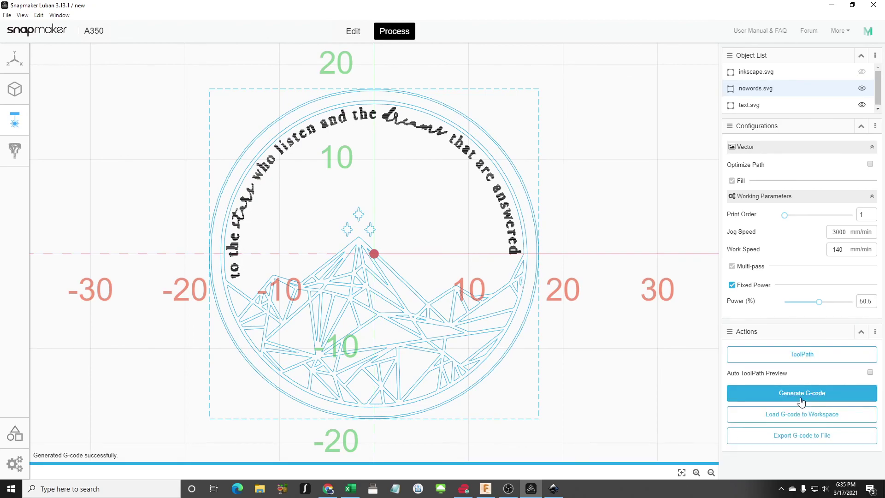
pyautogui.click(811, 415)
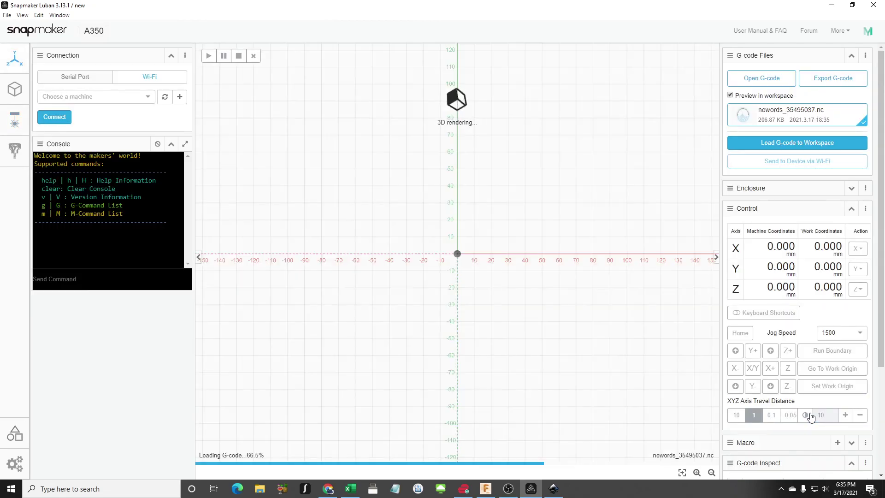